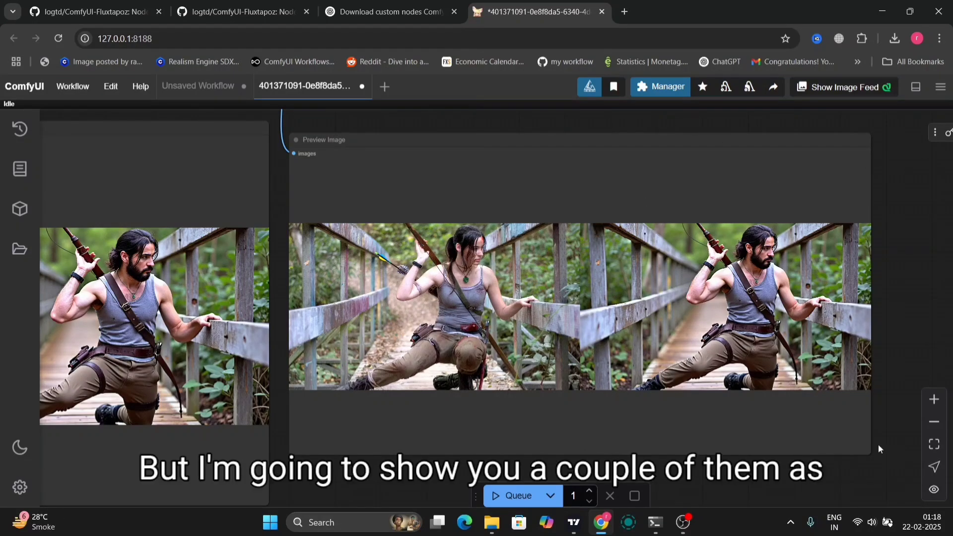
Enlarge the Preview Image node's comparison images, then switch to the street-sign workflow tab.
{"action": "left_click_drag", "start_coordinate": [869, 452], "coordinate": [931, 493]}
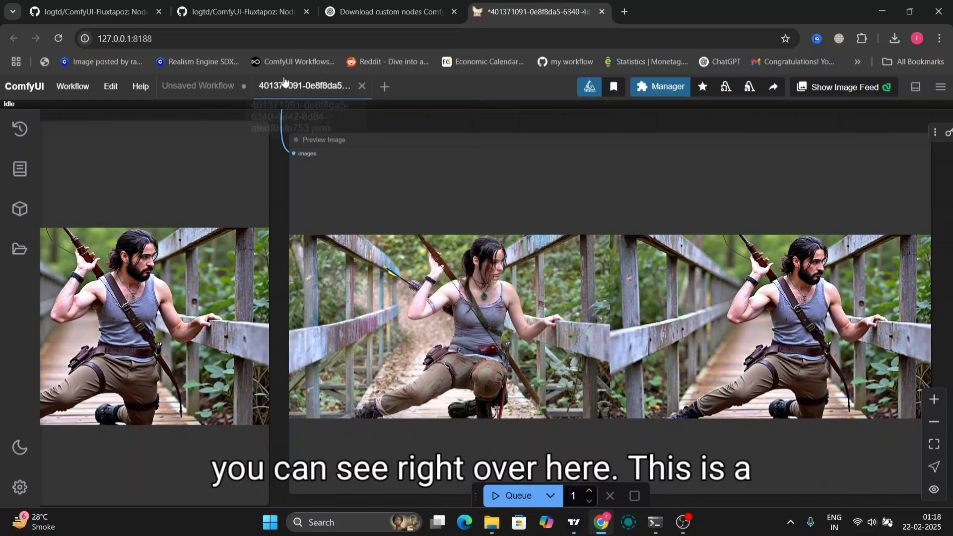
{"action": "left_click", "coordinate": [110, 3]}
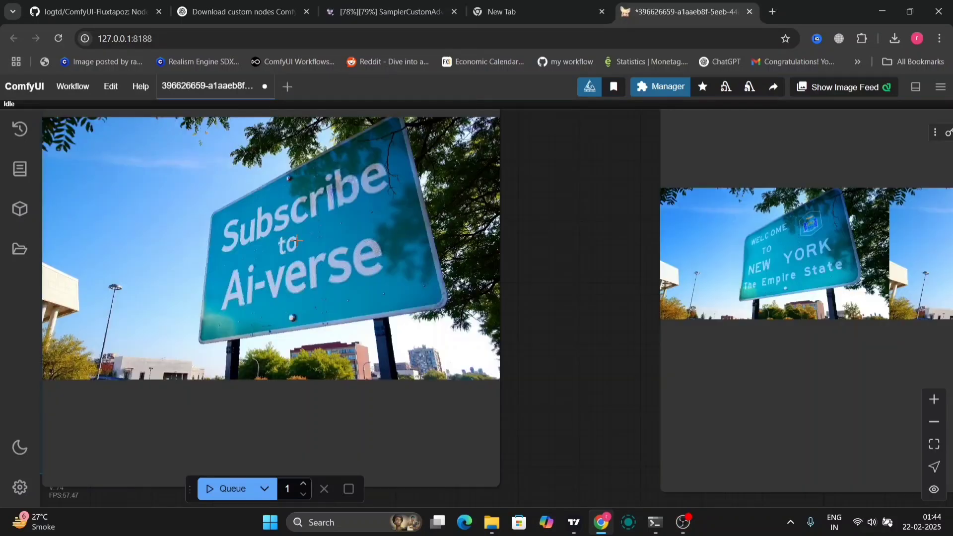
Save the edited 'Subscribe to Ai-verse' sign image from the preview node as a PNG download.
{"action": "right_click", "coordinate": [295, 135]}
{"action": "left_click", "coordinate": [341, 201]}
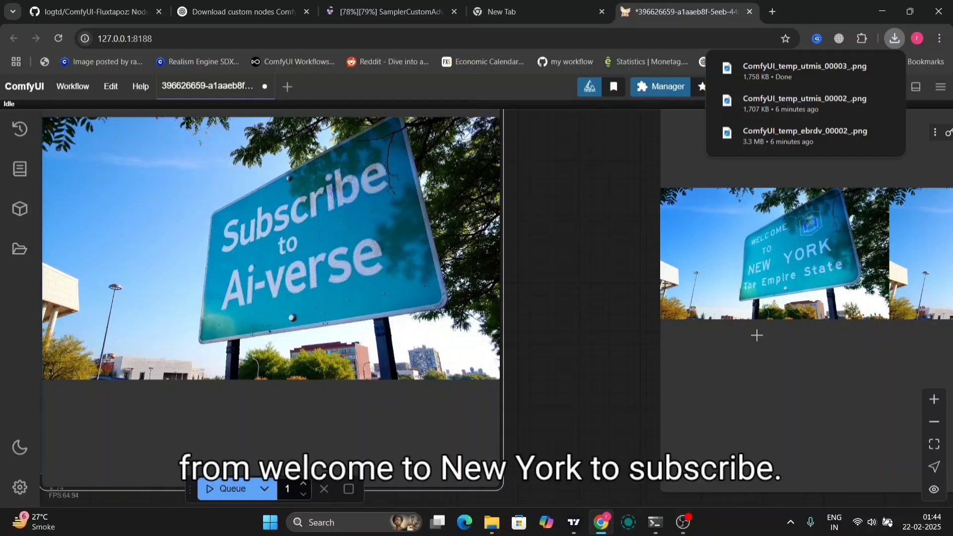
{"action": "right_click", "coordinate": [753, 287]}
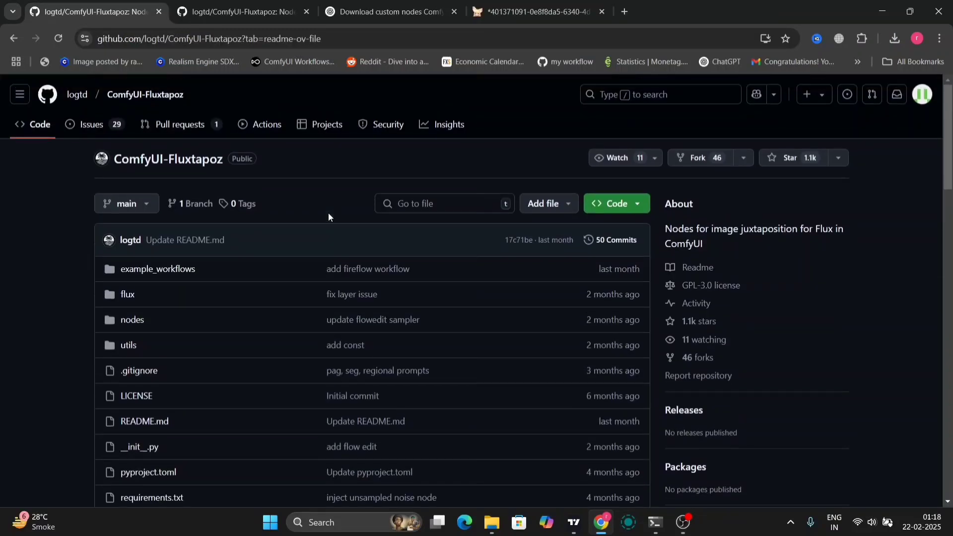
{"action": "scroll", "coordinate": [328, 213], "scroll_direction": "down", "scroll_amount": 2}
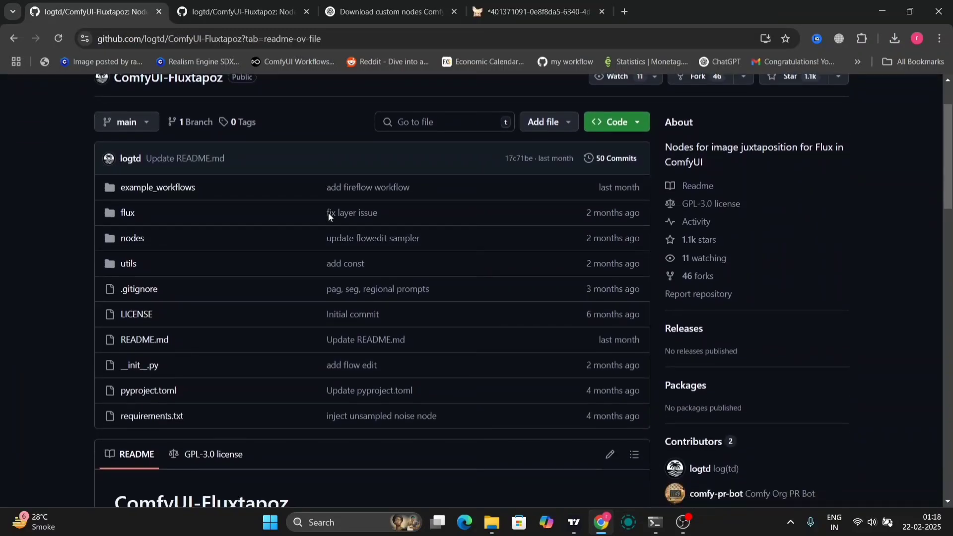
{"action": "scroll", "coordinate": [328, 213], "scroll_direction": "down", "scroll_amount": 1}
{"action": "scroll", "coordinate": [328, 212], "scroll_direction": "down", "scroll_amount": 7}
{"action": "scroll", "coordinate": [329, 213], "scroll_direction": "up", "scroll_amount": 1}
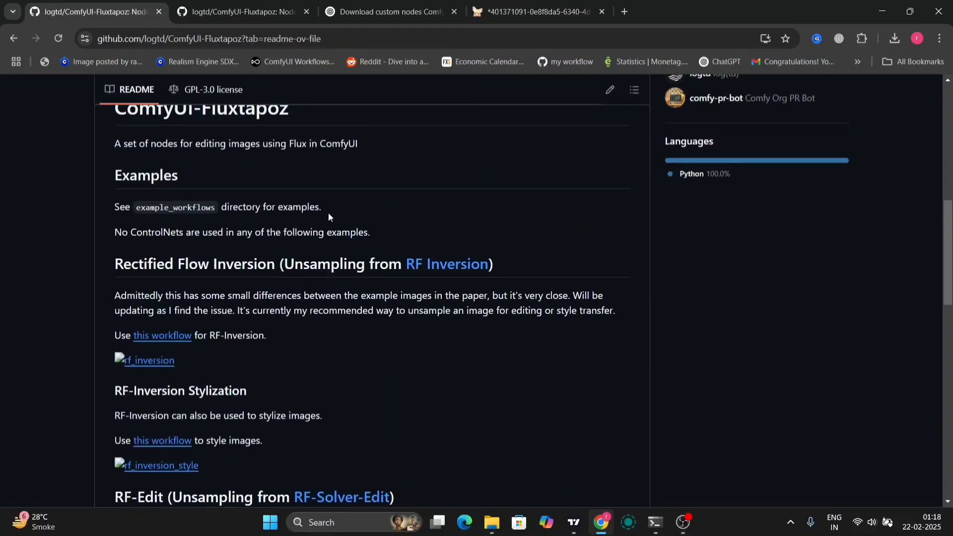
{"action": "scroll", "coordinate": [268, 345], "scroll_direction": "down", "scroll_amount": 9}
{"action": "scroll", "coordinate": [268, 344], "scroll_direction": "up", "scroll_amount": 5}
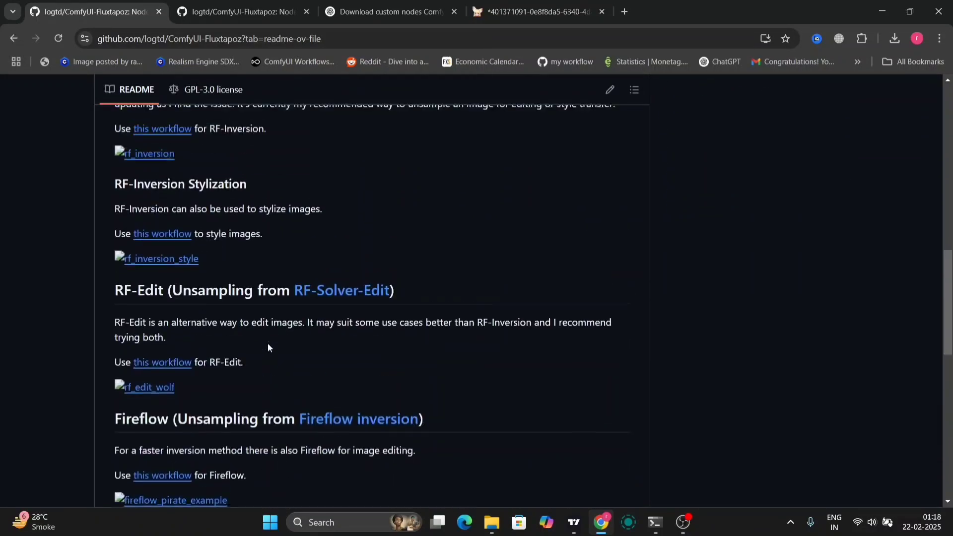
{"action": "left_click", "coordinate": [54, 34]}
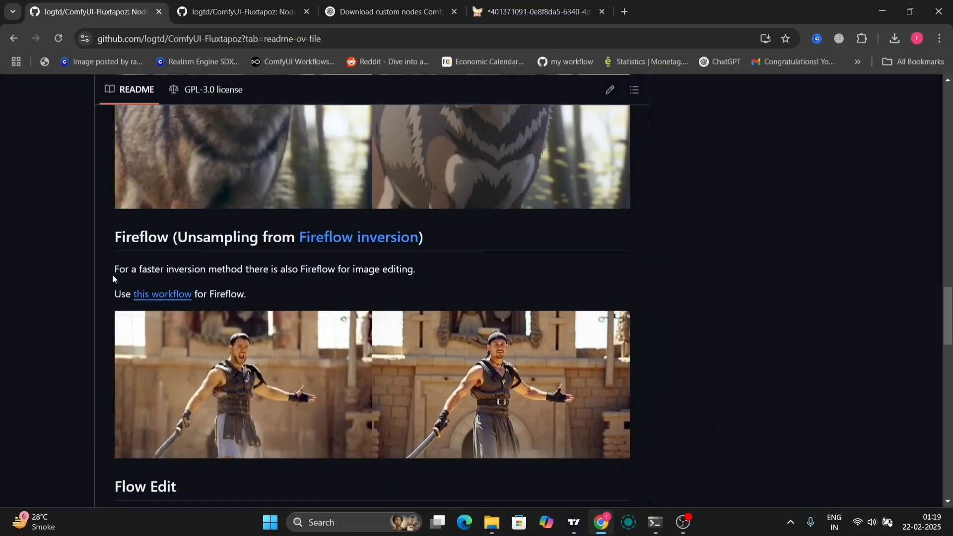
{"action": "left_click_drag", "start_coordinate": [112, 273], "coordinate": [454, 280]}
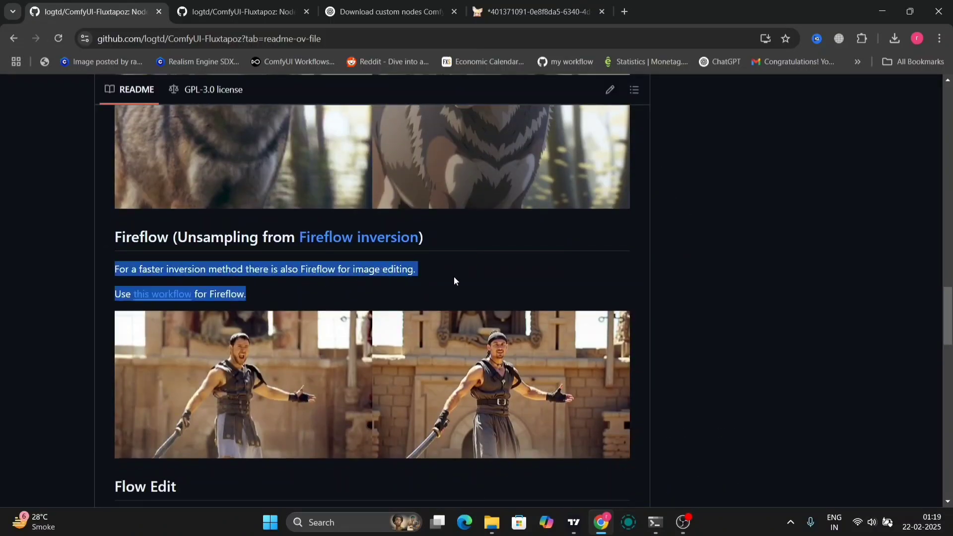
{"action": "left_click", "coordinate": [327, 296]}
{"action": "scroll", "coordinate": [327, 296], "scroll_direction": "down", "scroll_amount": 5}
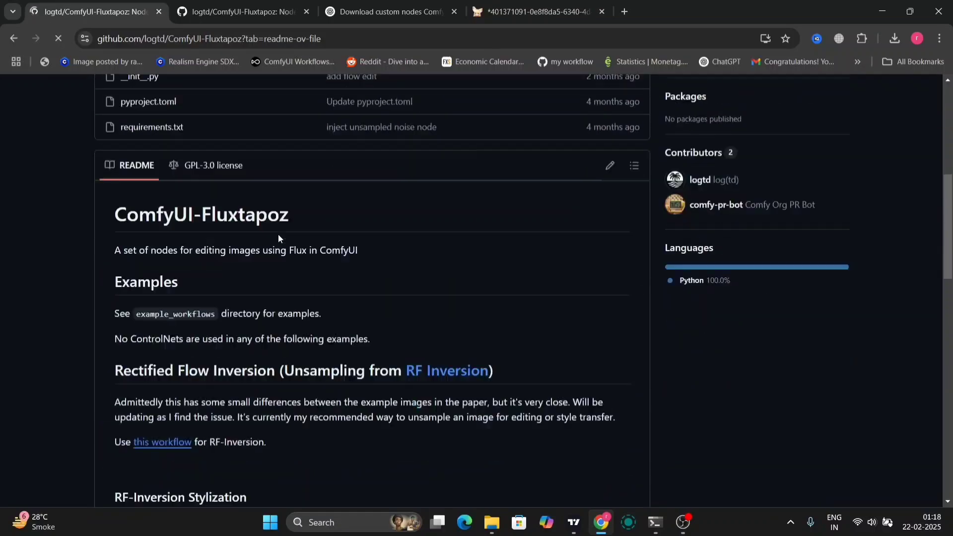
{"action": "scroll", "coordinate": [277, 238], "scroll_direction": "down", "scroll_amount": 5}
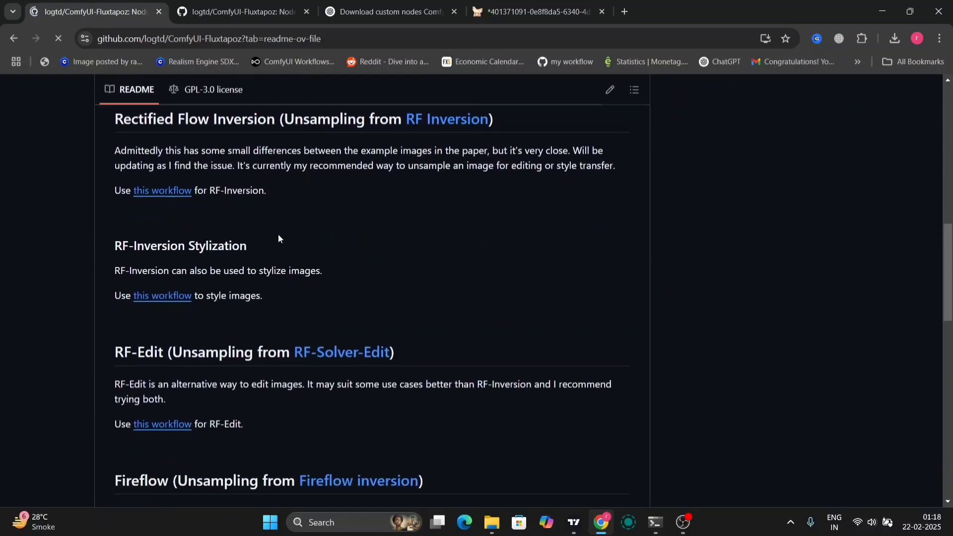
{"action": "scroll", "coordinate": [278, 238], "scroll_direction": "up", "scroll_amount": 5}
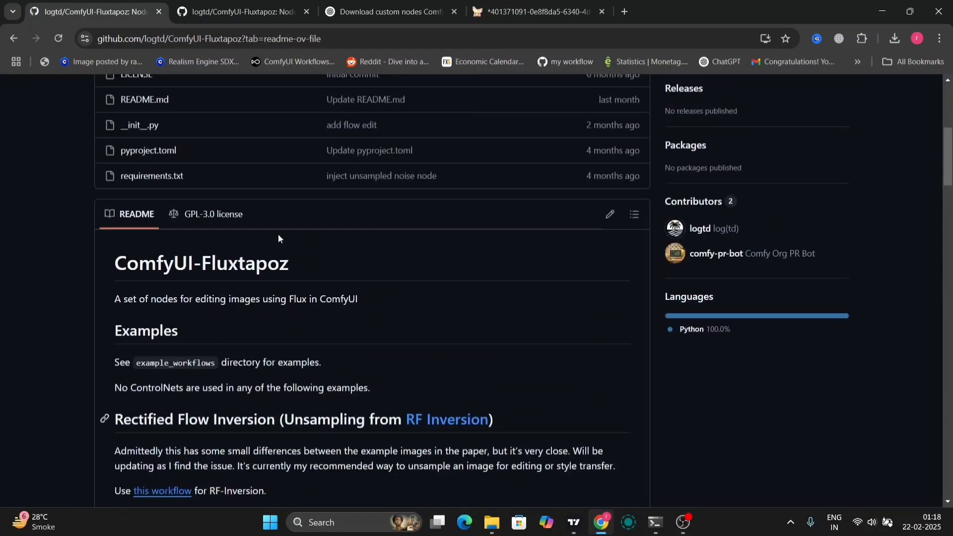
{"action": "scroll", "coordinate": [277, 237], "scroll_direction": "down", "scroll_amount": 2}
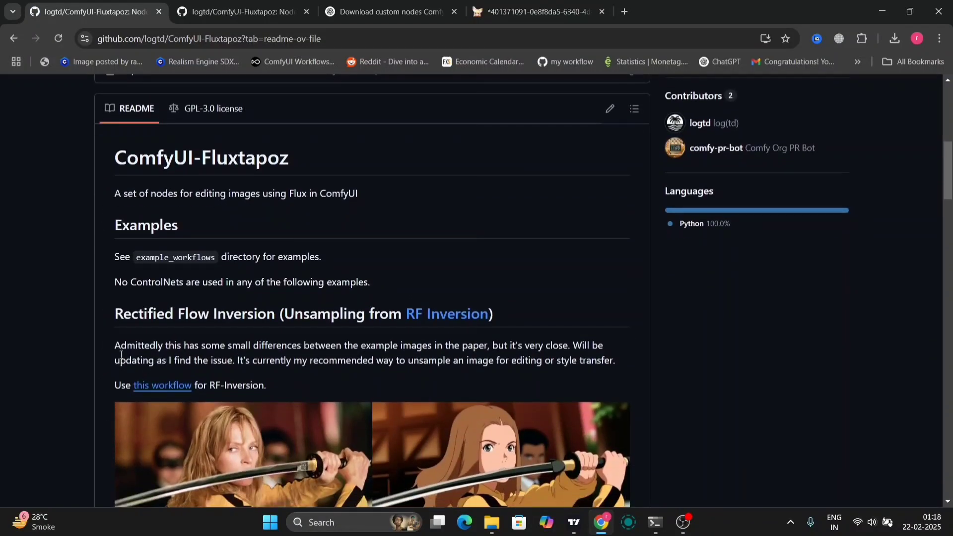
{"action": "left_click_drag", "start_coordinate": [110, 345], "coordinate": [559, 374]}
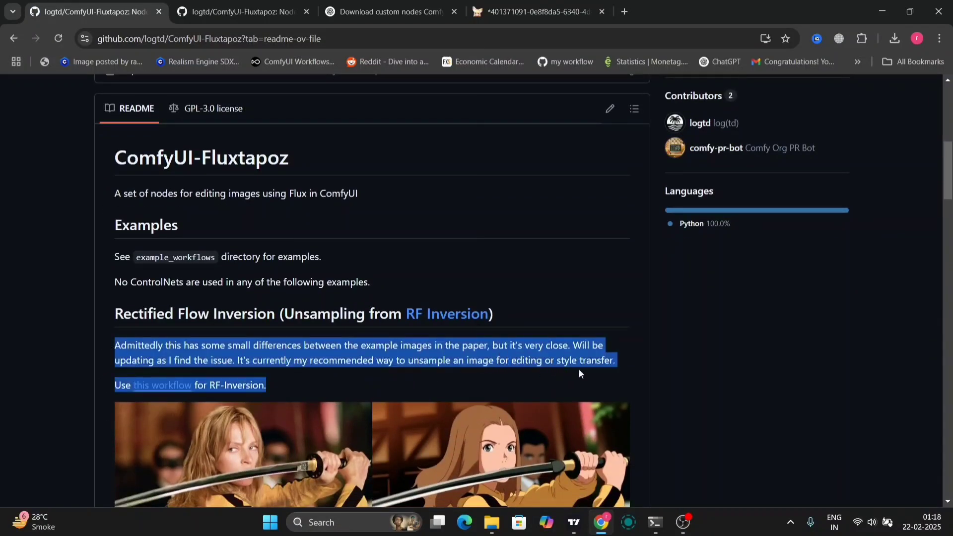
{"action": "left_click_drag", "start_coordinate": [115, 163], "coordinate": [326, 153]}
{"action": "left_click_drag", "start_coordinate": [109, 198], "coordinate": [403, 207]}
{"action": "left_click", "coordinate": [358, 227]}
Scroll through the Fluxtapoz README, briefly highlighting and clearing a section heading.
{"action": "scroll", "coordinate": [359, 227], "scroll_direction": "down", "scroll_amount": 4}
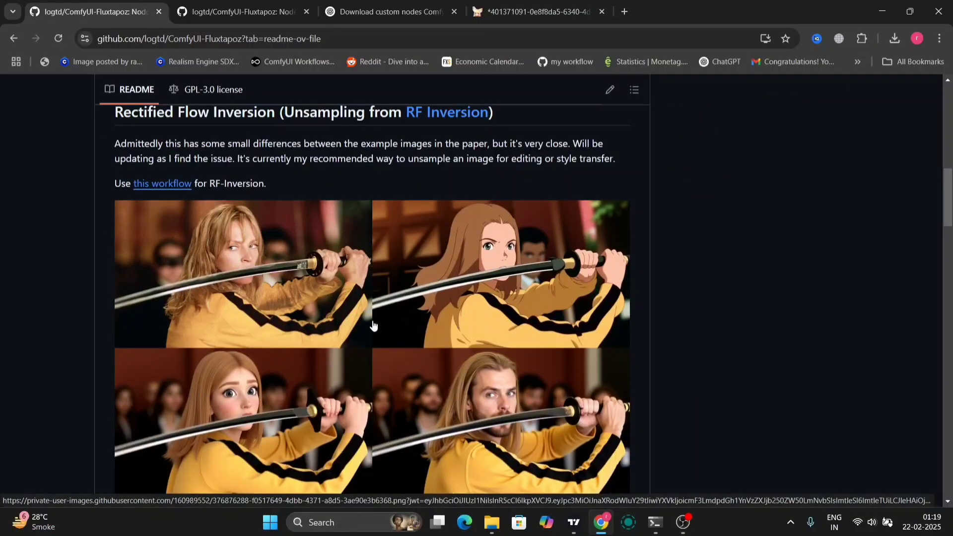
{"action": "scroll", "coordinate": [372, 325], "scroll_direction": "down", "scroll_amount": 4}
{"action": "scroll", "coordinate": [372, 325], "scroll_direction": "up", "scroll_amount": 5}
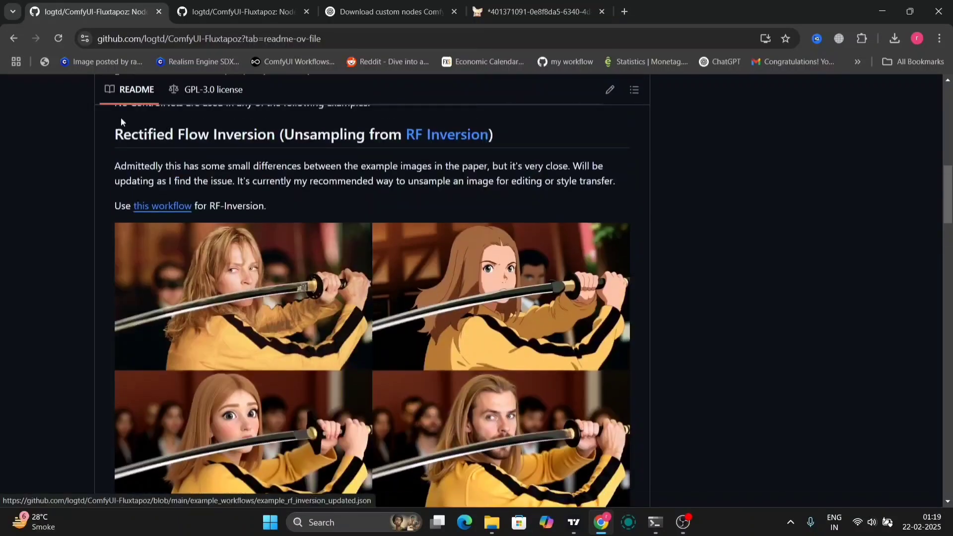
{"action": "left_click_drag", "start_coordinate": [115, 131], "coordinate": [164, 135]}
{"action": "left_click", "coordinate": [225, 159]}
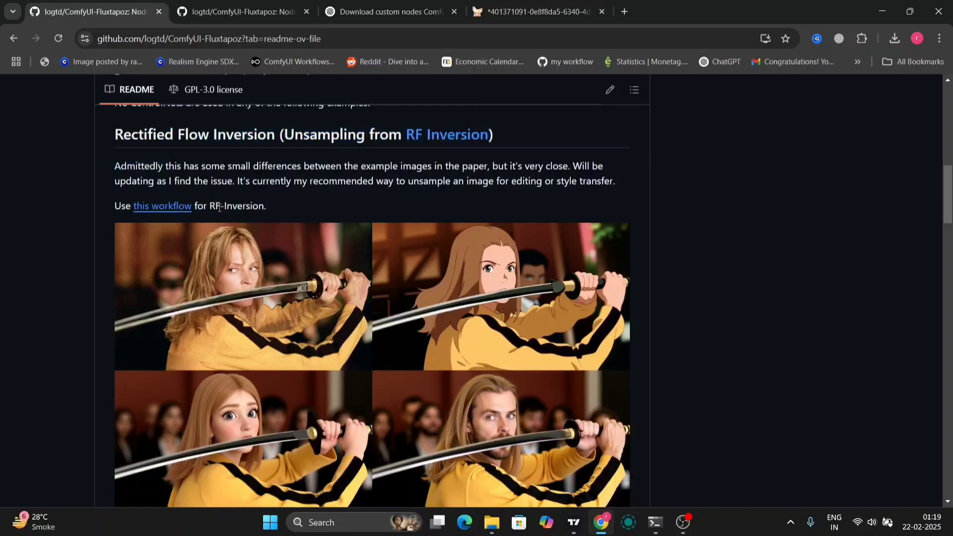
Read through the remaining README example sections, then return to the ComfyUI workflow.
{"action": "scroll", "coordinate": [267, 194], "scroll_direction": "down", "scroll_amount": 8}
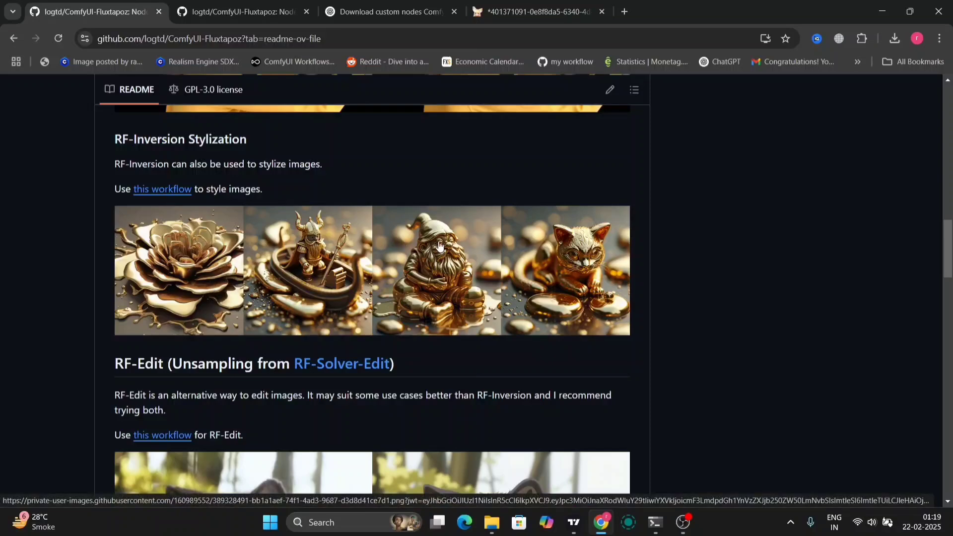
{"action": "scroll", "coordinate": [242, 469], "scroll_direction": "down", "scroll_amount": 3}
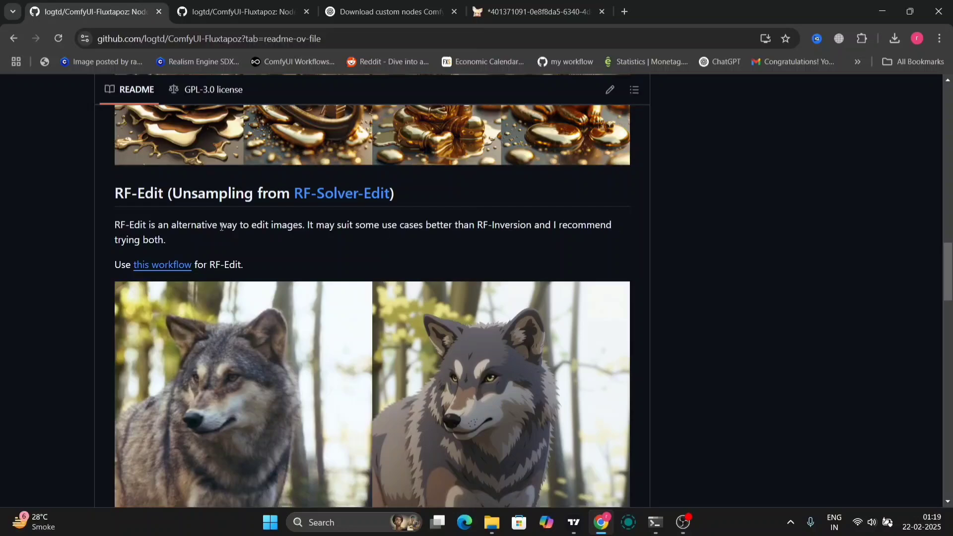
{"action": "scroll", "coordinate": [248, 240], "scroll_direction": "down", "scroll_amount": 14}
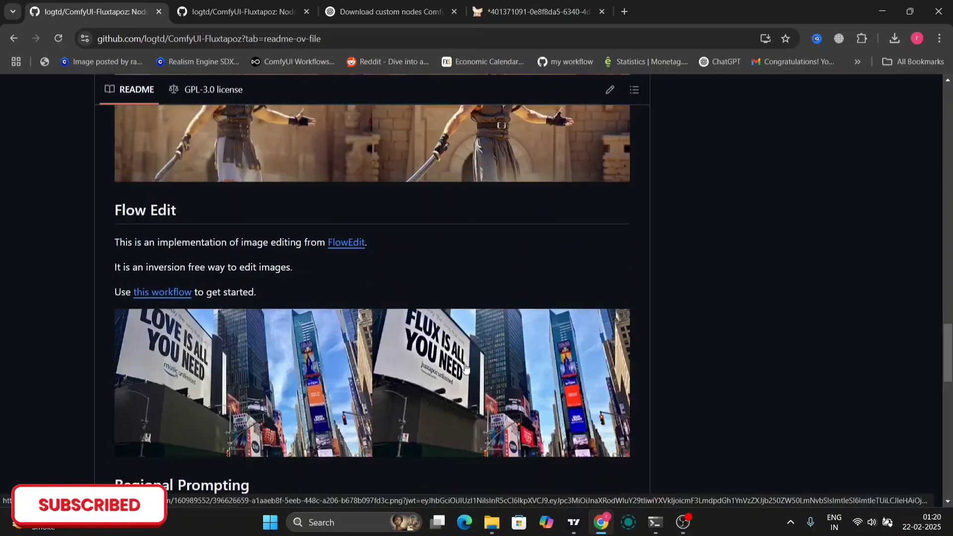
{"action": "scroll", "coordinate": [465, 368], "scroll_direction": "down", "scroll_amount": 9}
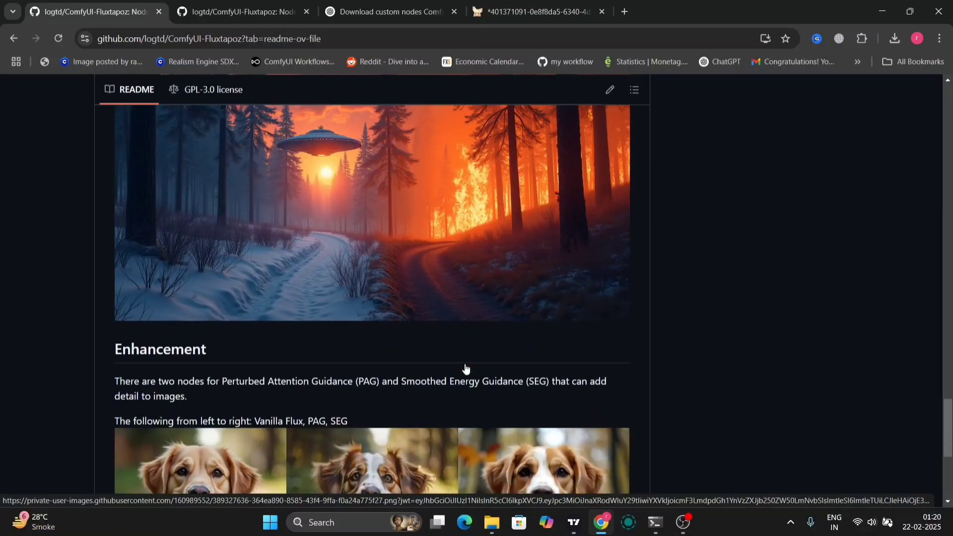
{"action": "scroll", "coordinate": [466, 368], "scroll_direction": "down", "scroll_amount": 3}
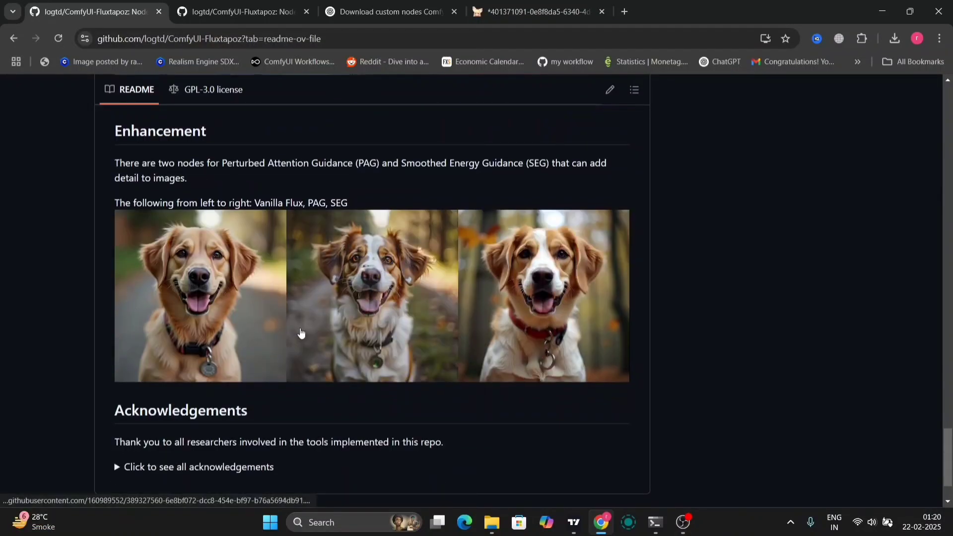
{"action": "scroll", "coordinate": [300, 345], "scroll_direction": "down", "scroll_amount": 2}
{"action": "scroll", "coordinate": [300, 345], "scroll_direction": "up", "scroll_amount": 20}
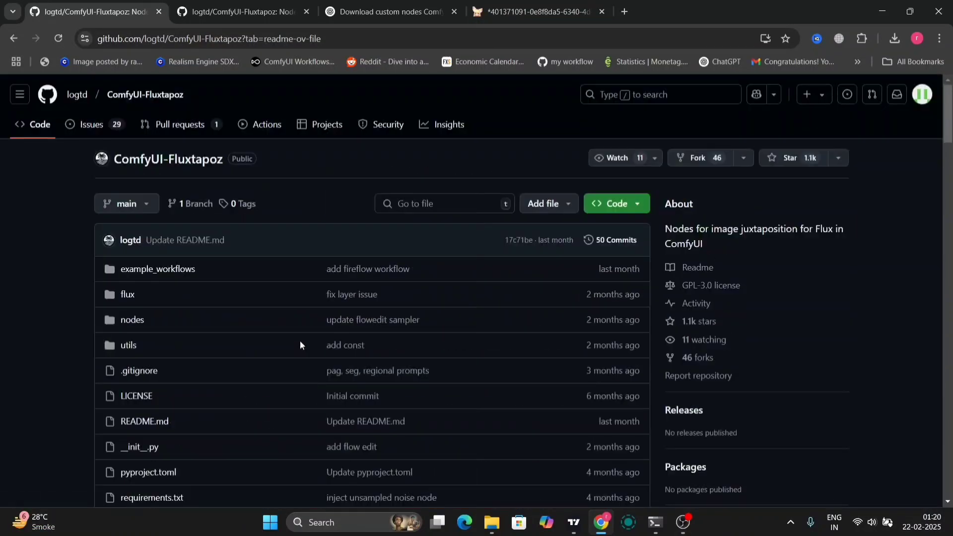
{"action": "scroll", "coordinate": [299, 340], "scroll_direction": "down", "scroll_amount": 10}
{"action": "scroll", "coordinate": [299, 341], "scroll_direction": "down", "scroll_amount": 1}
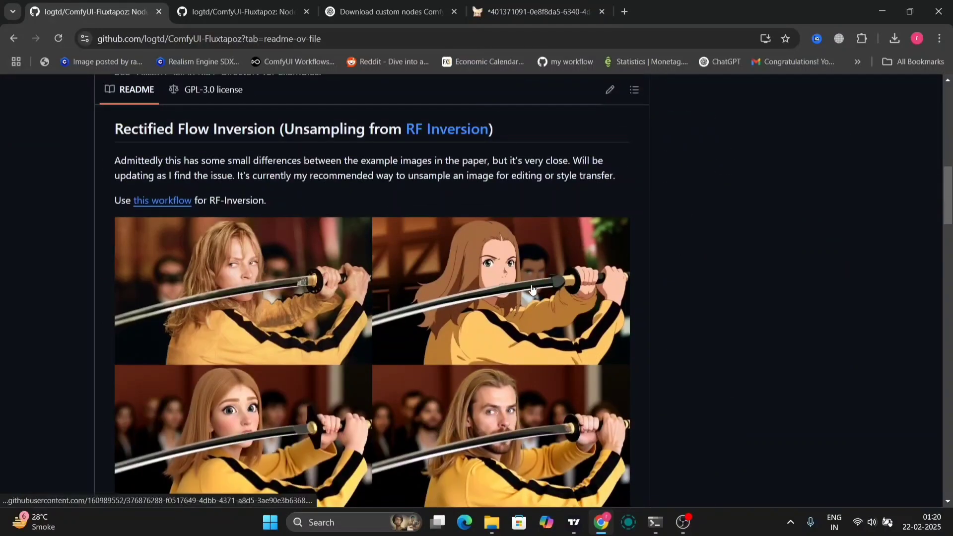
{"action": "left_click", "coordinate": [524, 3]}
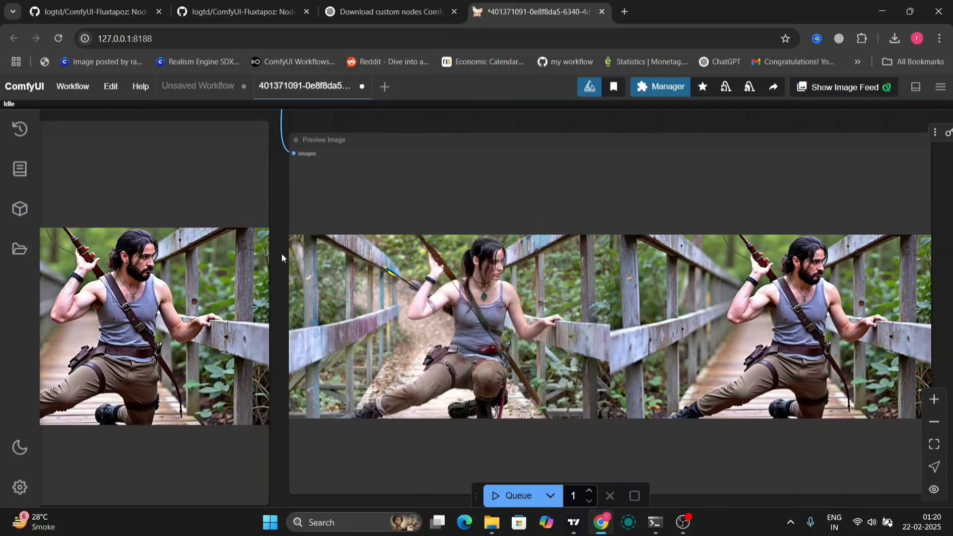
Zoom out and pan to show the archer photo input feeding both sampling groups.
{"action": "scroll", "coordinate": [281, 254], "scroll_direction": "down", "scroll_amount": 8}
{"action": "left_click_drag", "start_coordinate": [325, 173], "coordinate": [694, 169]}
{"action": "left_click_drag", "start_coordinate": [162, 132], "coordinate": [400, 116]}
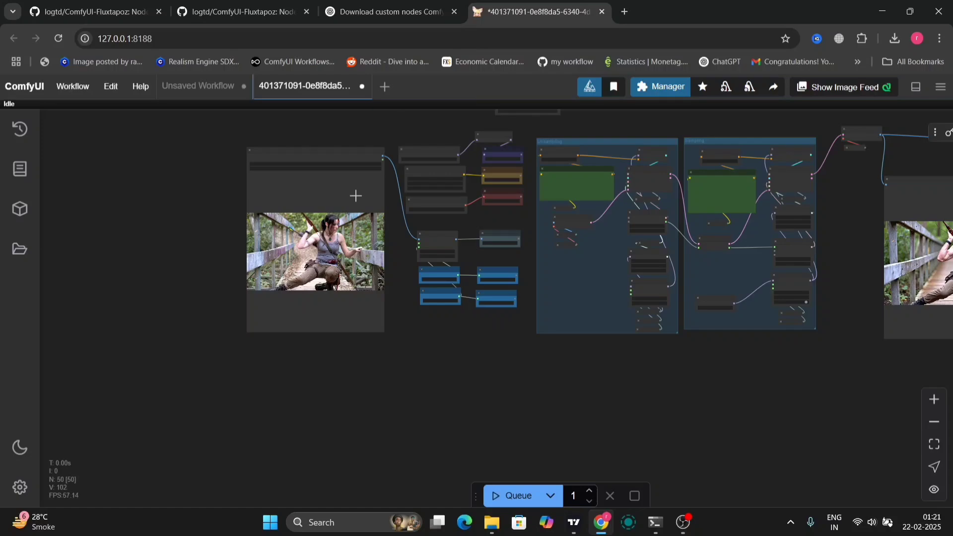
Review the README's Fireflow section, highlighting its description sentence, then return to ComfyUI.
{"action": "left_click", "coordinate": [120, 4]}
{"action": "scroll", "coordinate": [349, 281], "scroll_direction": "down", "scroll_amount": 20}
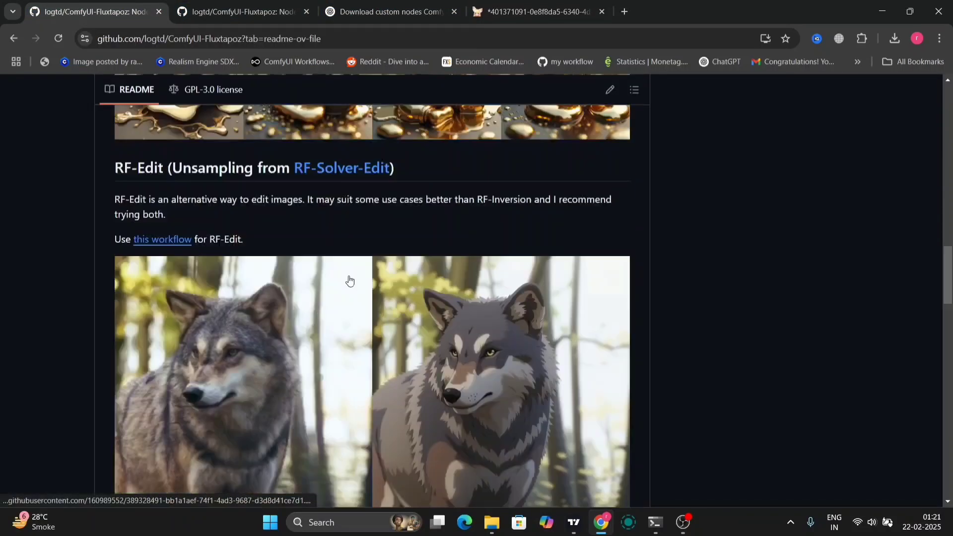
{"action": "scroll", "coordinate": [349, 280], "scroll_direction": "down", "scroll_amount": 4}
{"action": "scroll", "coordinate": [279, 286], "scroll_direction": "up", "scroll_amount": 3}
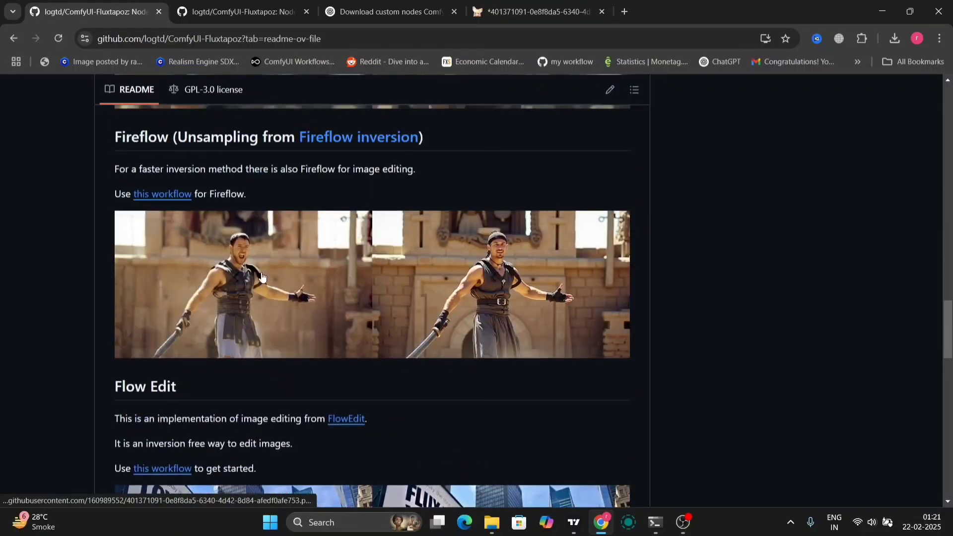
{"action": "left_click_drag", "start_coordinate": [108, 168], "coordinate": [454, 173]}
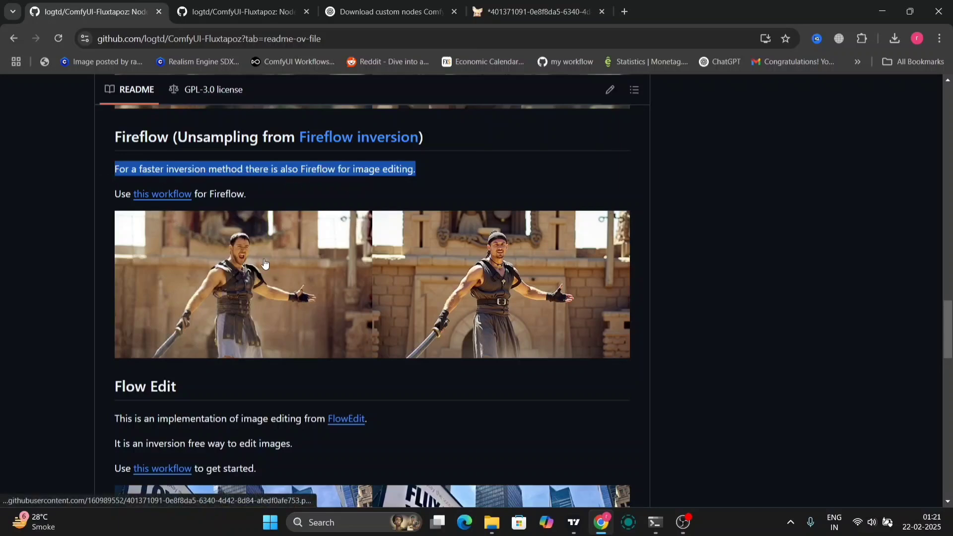
{"action": "scroll", "coordinate": [265, 263], "scroll_direction": "up", "scroll_amount": 1}
{"action": "scroll", "coordinate": [265, 263], "scroll_direction": "down", "scroll_amount": 1}
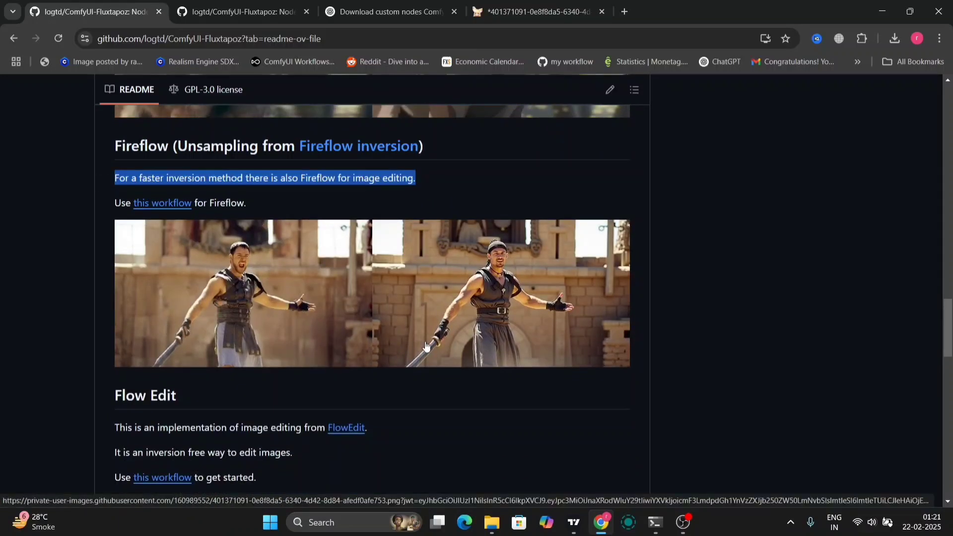
{"action": "left_click", "coordinate": [519, 12]}
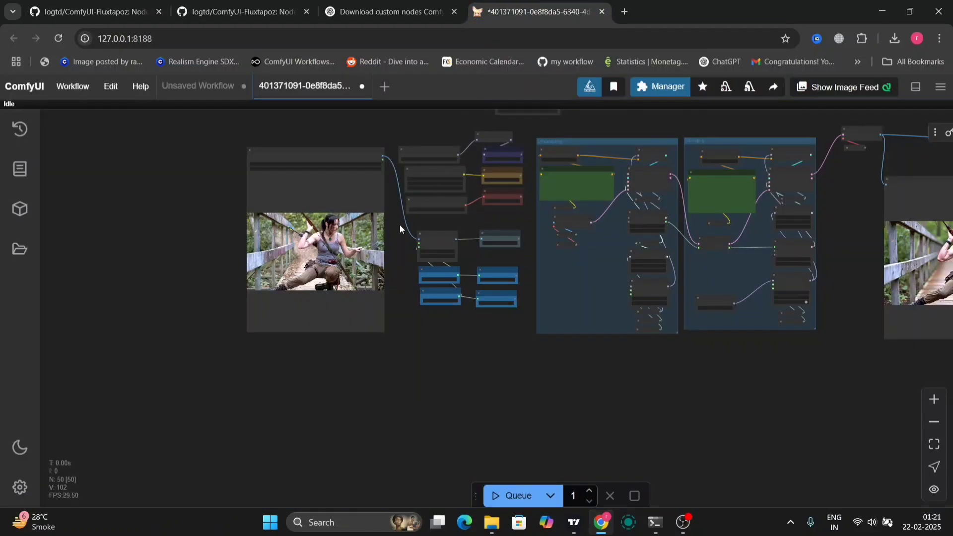
Delete the Load Diffusion Model node and move Unet Loader (GGUF) beside Configure Modified Flux.
{"action": "scroll", "coordinate": [400, 226], "scroll_direction": "up", "scroll_amount": 8}
{"action": "left_click_drag", "start_coordinate": [398, 229], "coordinate": [267, 348]}
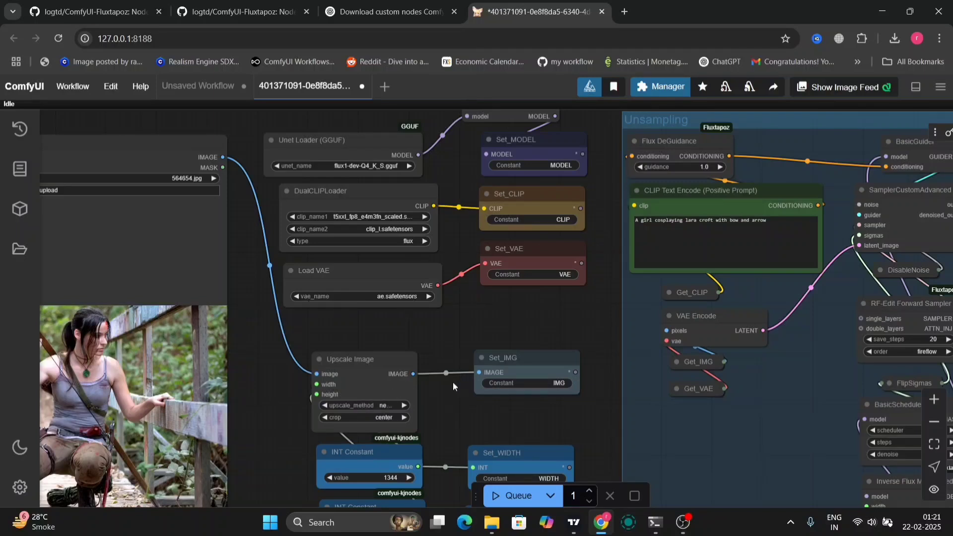
{"action": "left_click", "coordinate": [381, 406]}
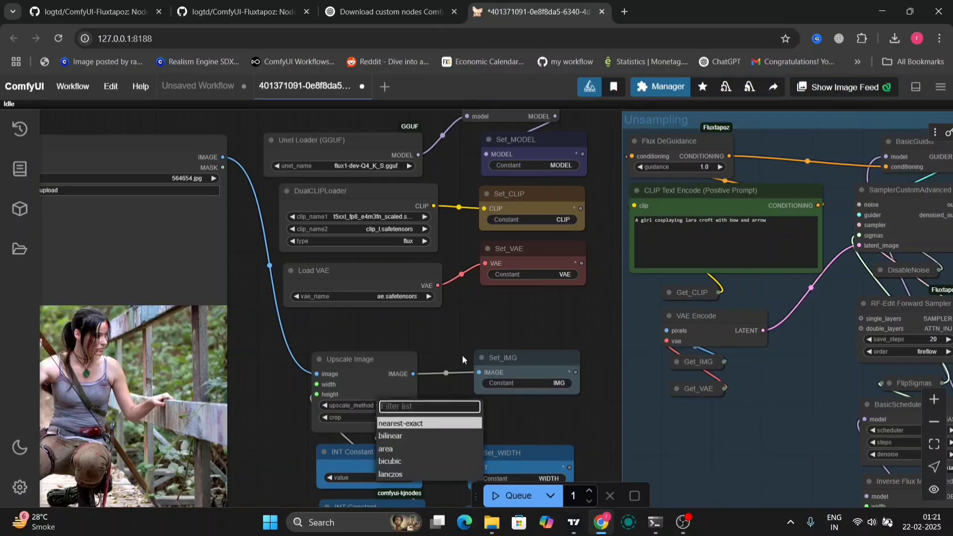
{"action": "left_click", "coordinate": [470, 344]}
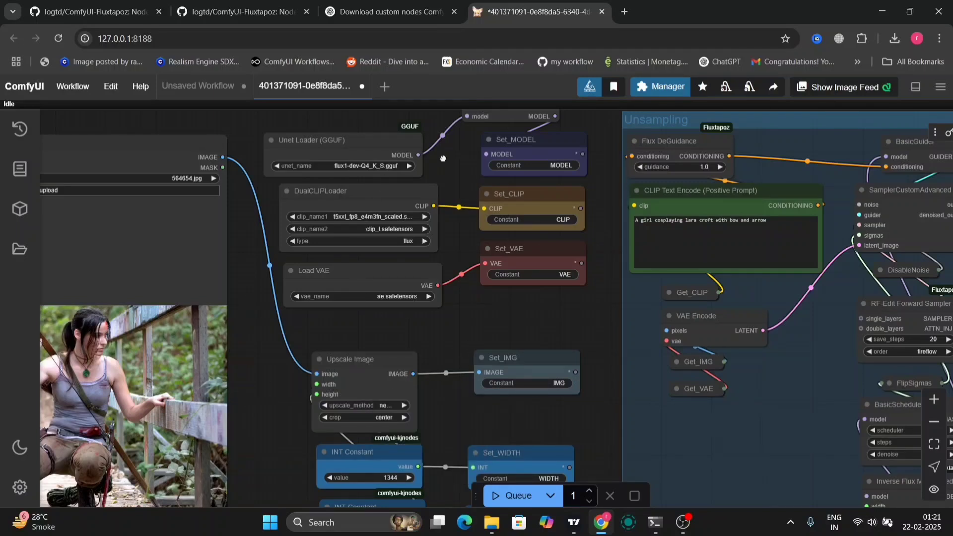
{"action": "left_click_drag", "start_coordinate": [444, 159], "coordinate": [460, 257]}
{"action": "left_click_drag", "start_coordinate": [454, 188], "coordinate": [413, 264]}
{"action": "left_click", "coordinate": [554, 170]}
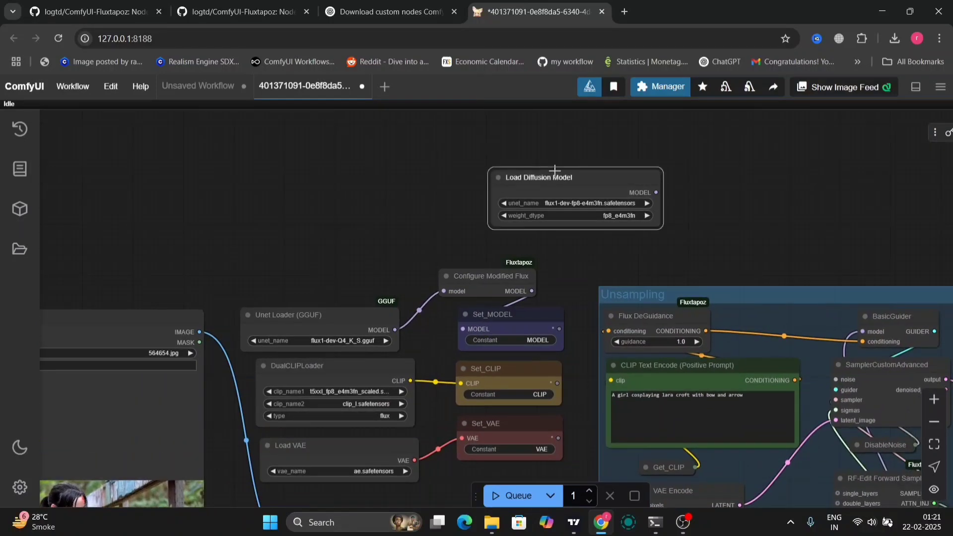
{"action": "key", "text": "Delete"}
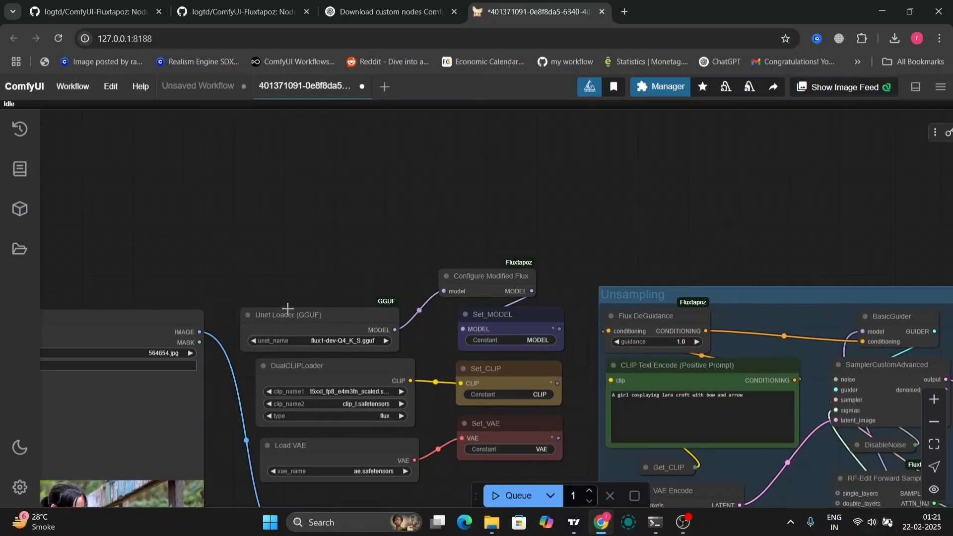
{"action": "left_click_drag", "start_coordinate": [287, 308], "coordinate": [309, 278]}
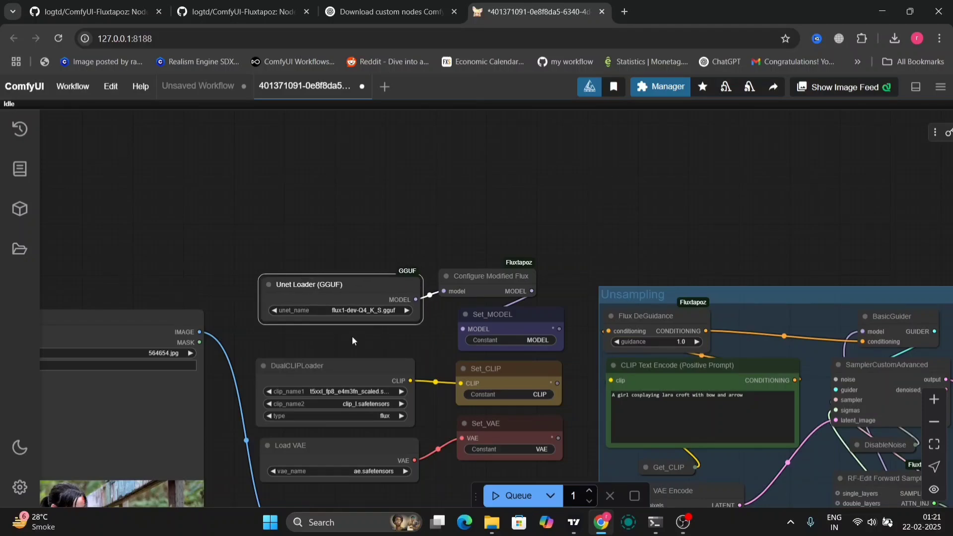
Pan across the Sampling and Unsampling groups to review prompts, size nodes and loaders.
{"action": "left_click_drag", "start_coordinate": [352, 337], "coordinate": [223, 217]}
{"action": "left_click_drag", "start_coordinate": [363, 385], "coordinate": [349, 203]}
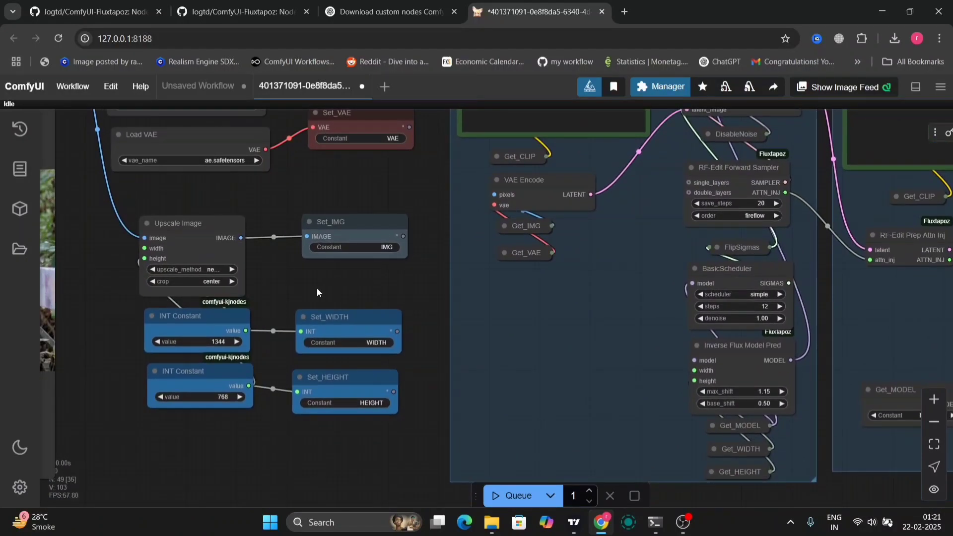
{"action": "left_click_drag", "start_coordinate": [339, 282], "coordinate": [82, 406]}
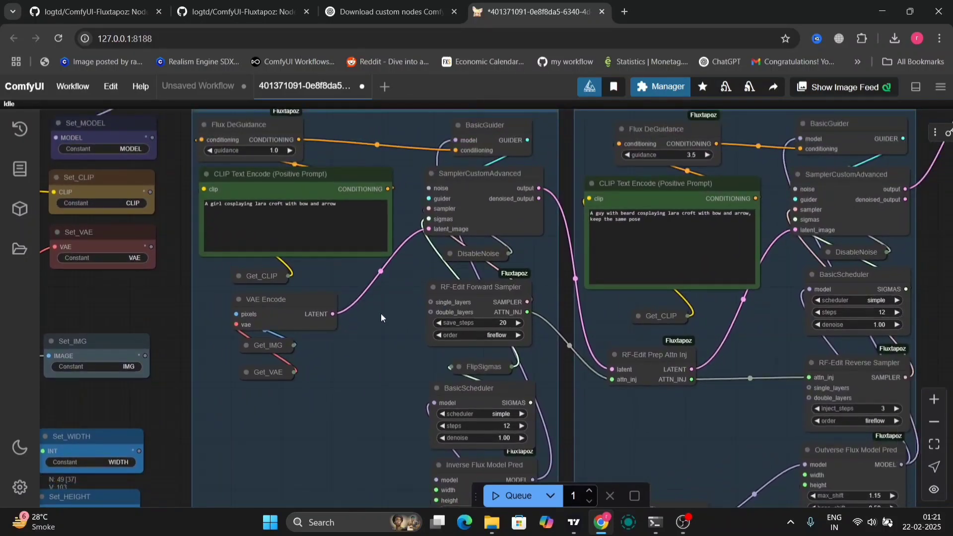
{"action": "left_click_drag", "start_coordinate": [382, 315], "coordinate": [387, 391]}
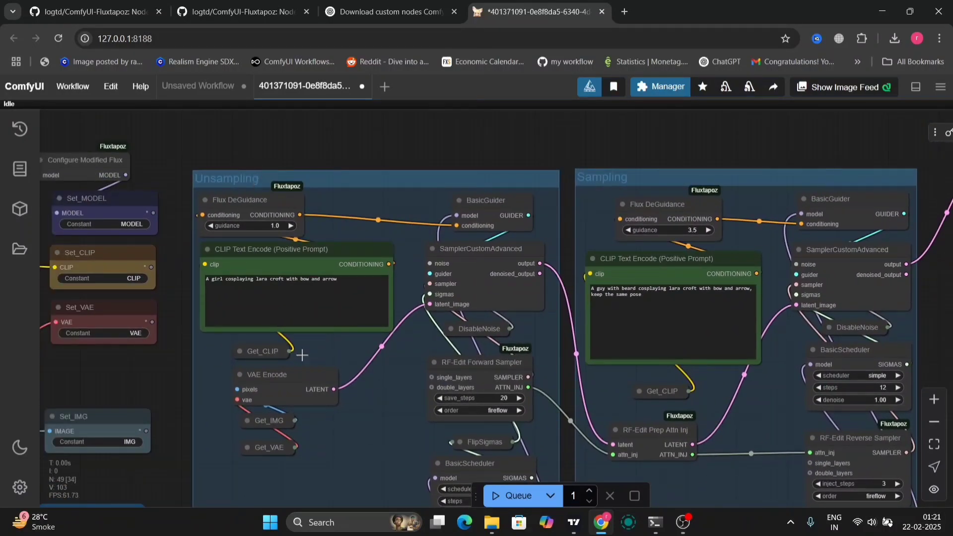
{"action": "scroll", "coordinate": [344, 353], "scroll_direction": "down", "scroll_amount": 9}
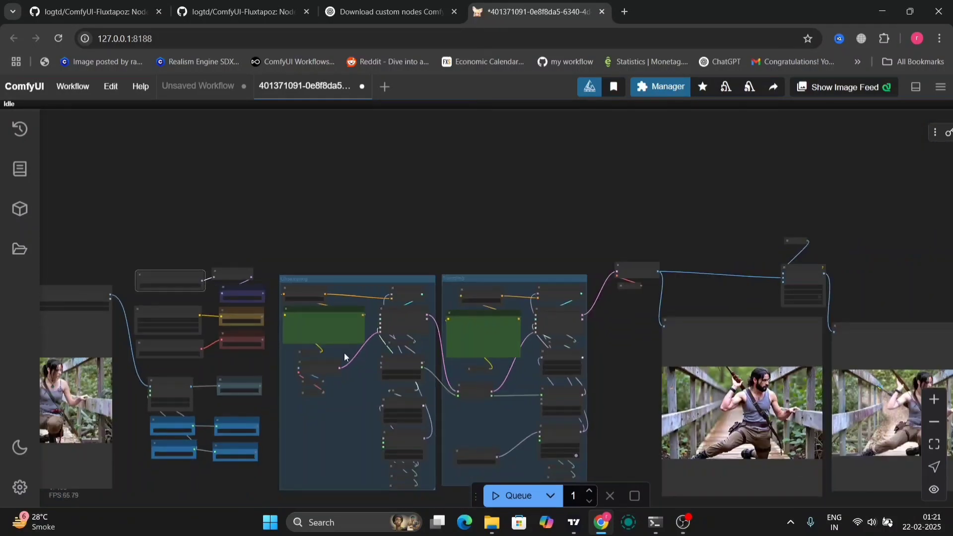
{"action": "left_click_drag", "start_coordinate": [262, 367], "coordinate": [326, 306]}
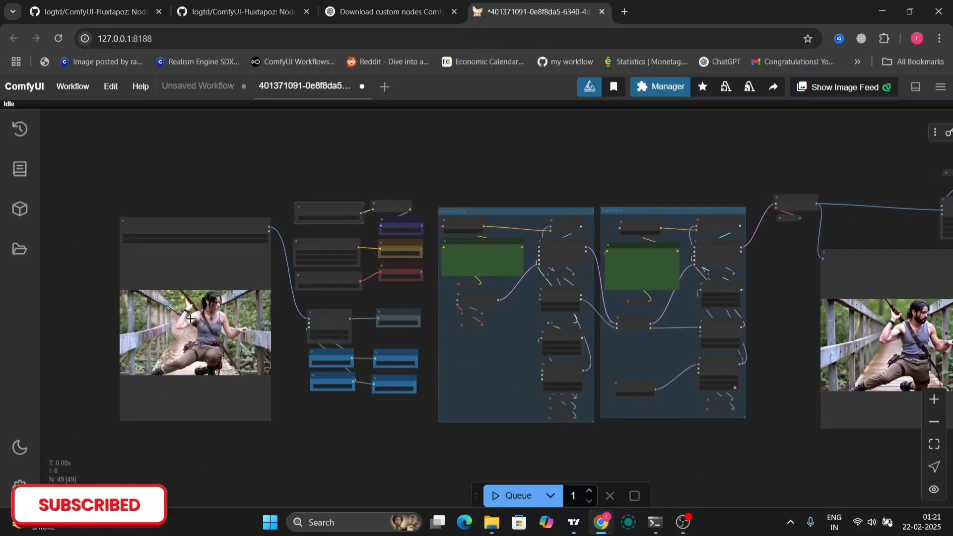
Navigate to the Sampling group and select all of its bearded-guy Lara Croft prompt text.
{"action": "scroll", "coordinate": [198, 308], "scroll_direction": "up", "scroll_amount": 5}
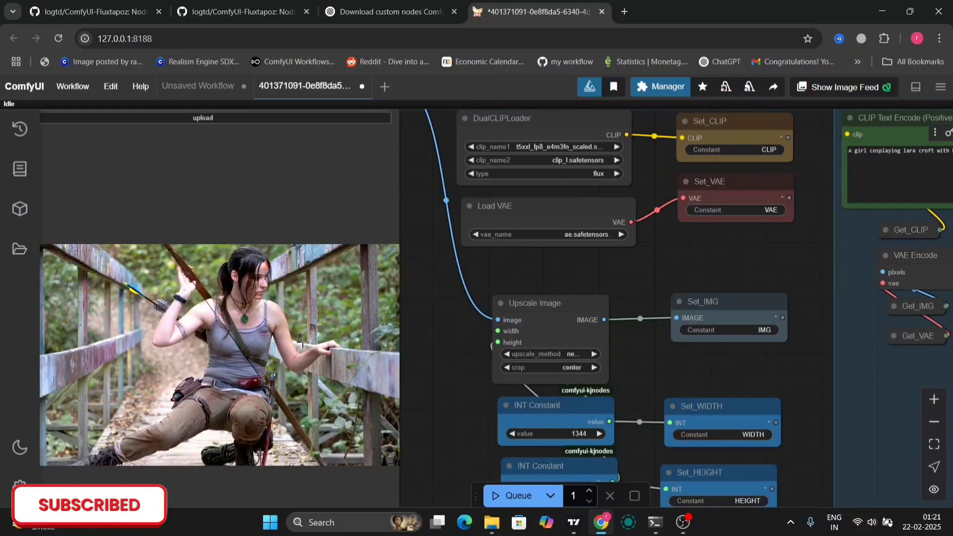
{"action": "left_click_drag", "start_coordinate": [778, 252], "coordinate": [494, 329]}
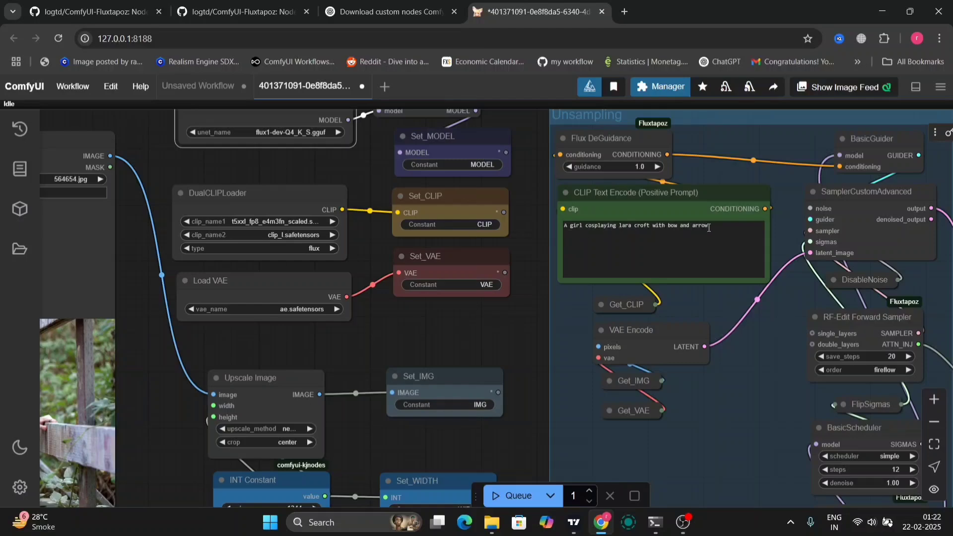
{"action": "left_click_drag", "start_coordinate": [431, 343], "coordinate": [657, 294]}
{"action": "left_click_drag", "start_coordinate": [751, 313], "coordinate": [424, 457]}
{"action": "left_click_drag", "start_coordinate": [651, 163], "coordinate": [434, 113]}
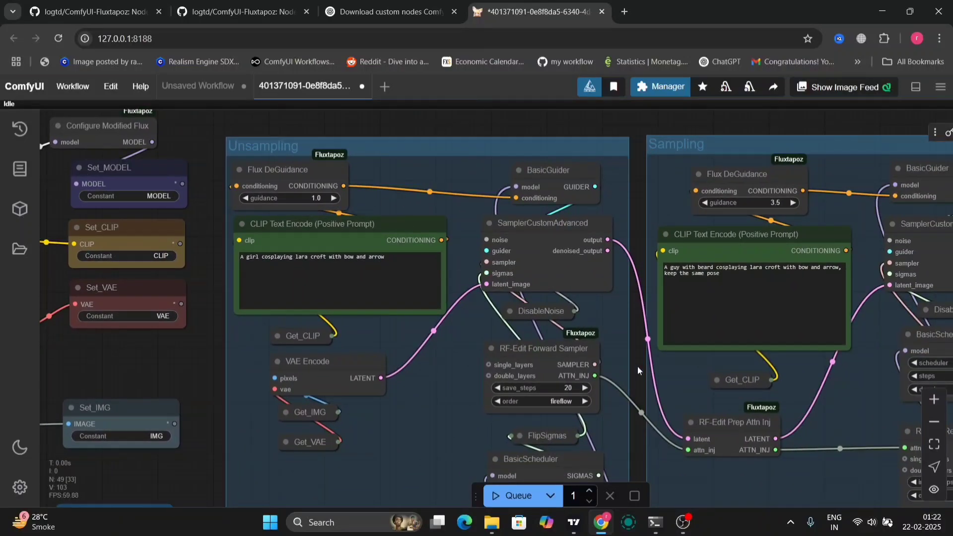
{"action": "left_click_drag", "start_coordinate": [643, 368], "coordinate": [566, 203]}
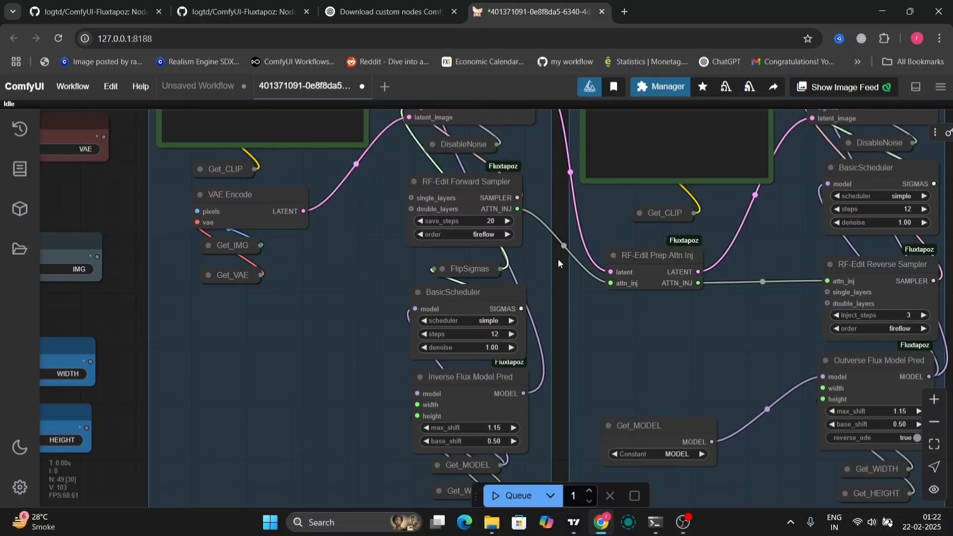
{"action": "left_click_drag", "start_coordinate": [557, 260], "coordinate": [450, 464]}
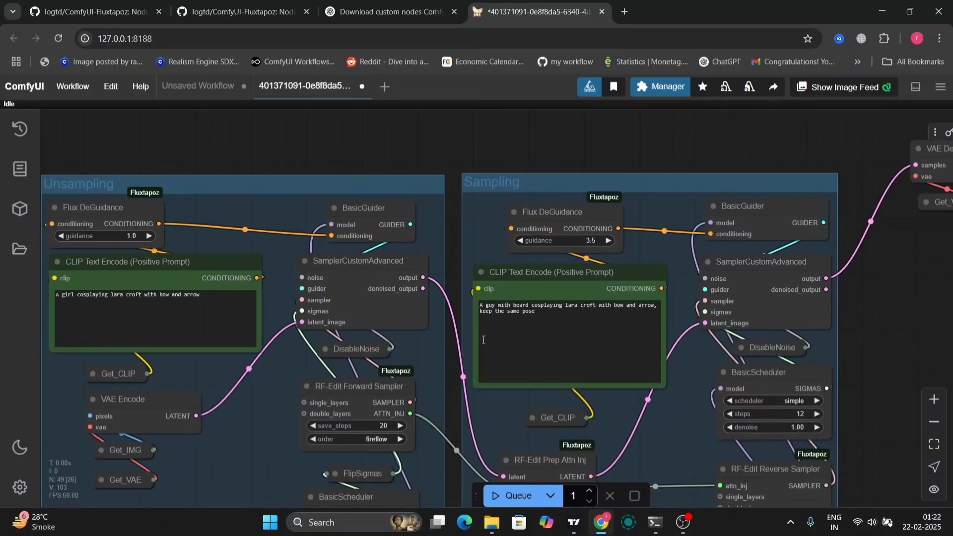
{"action": "left_click", "coordinate": [544, 317]}
{"action": "key", "text": "ctrl+a"}
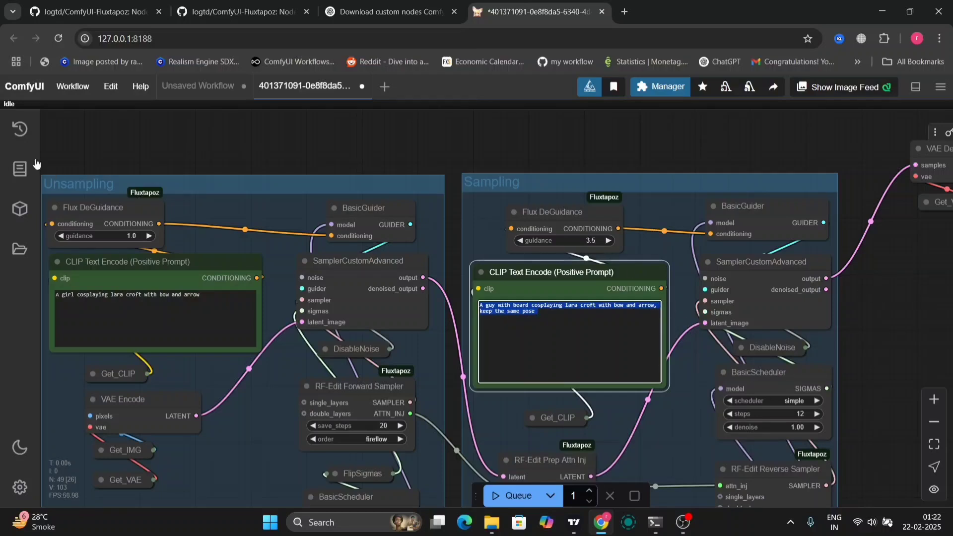
{"action": "left_click", "coordinate": [20, 129]}
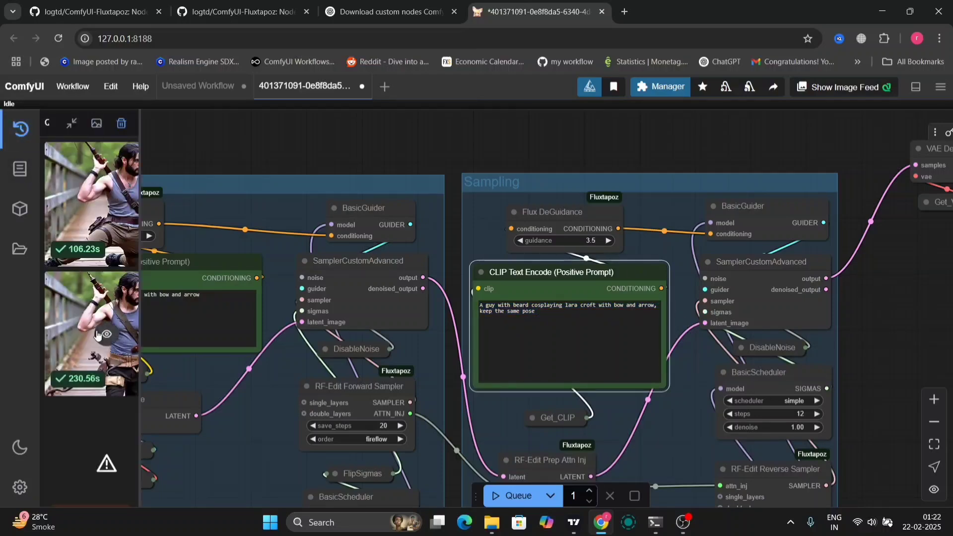
{"action": "left_click", "coordinate": [106, 331]}
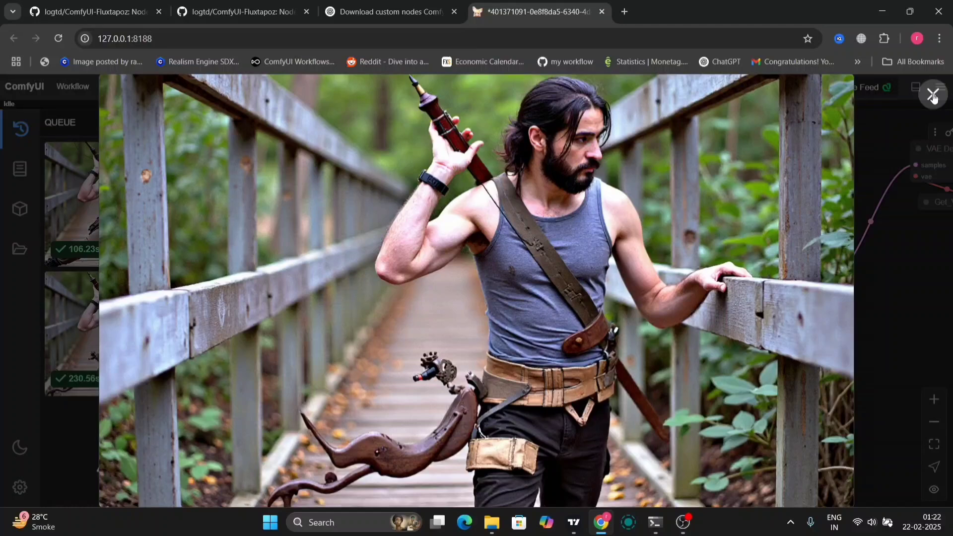
{"action": "left_click", "coordinate": [932, 95]}
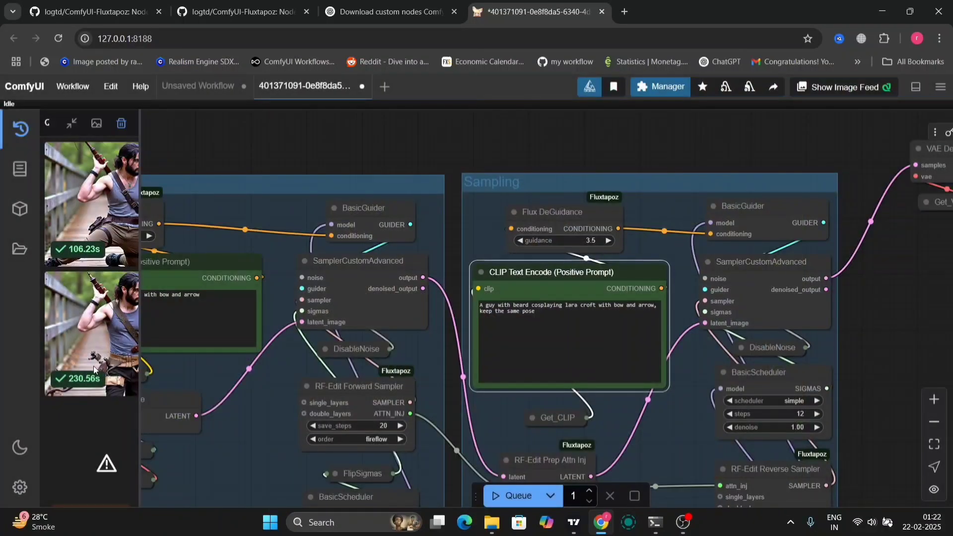
{"action": "left_click", "coordinate": [110, 201]}
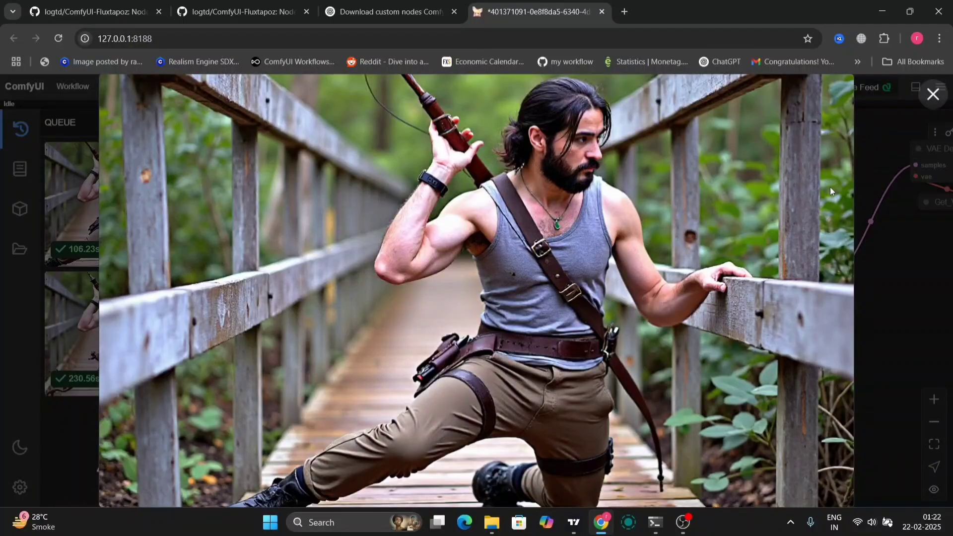
{"action": "left_click", "coordinate": [932, 94]}
{"action": "mouse_move", "coordinate": [128, 304]}
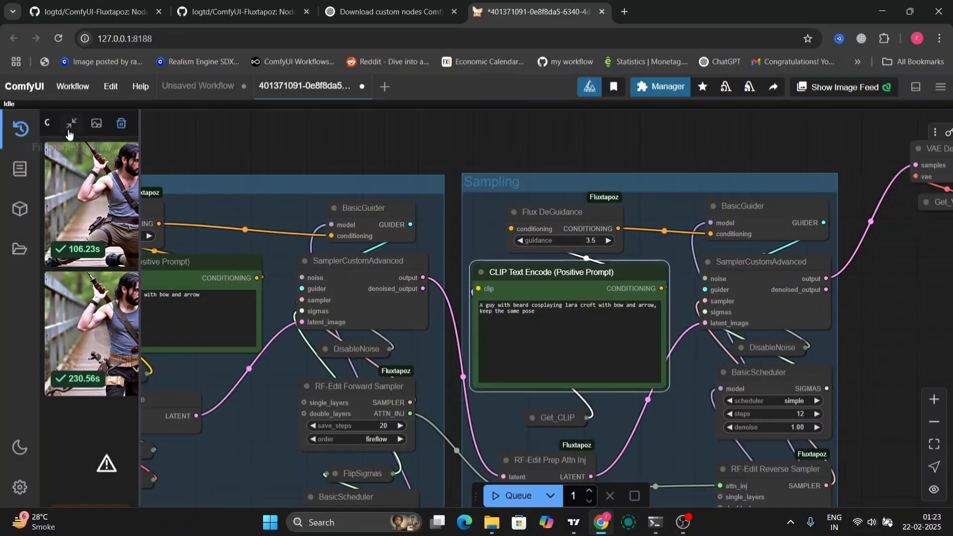
{"action": "left_click", "coordinate": [73, 124]}
{"action": "left_click", "coordinate": [75, 127]}
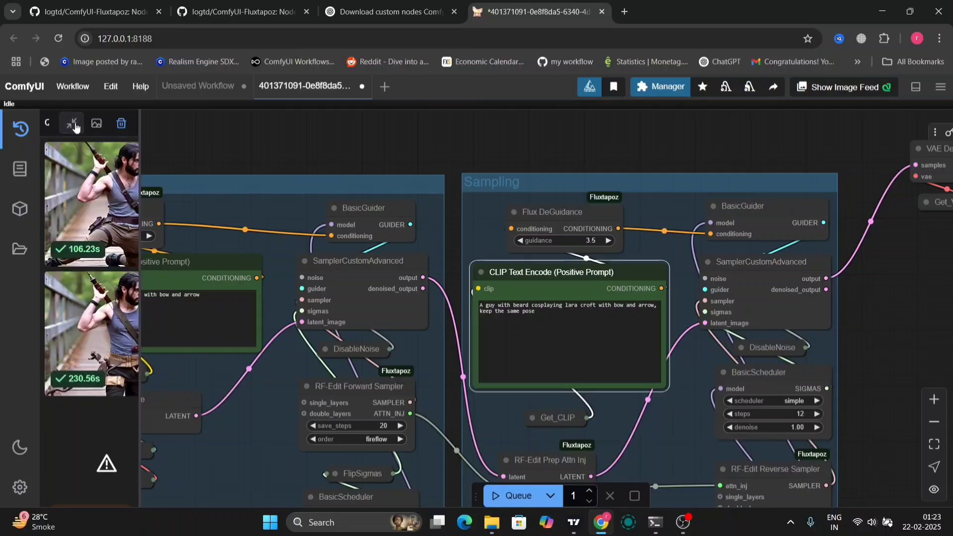
{"action": "left_click", "coordinate": [179, 131]}
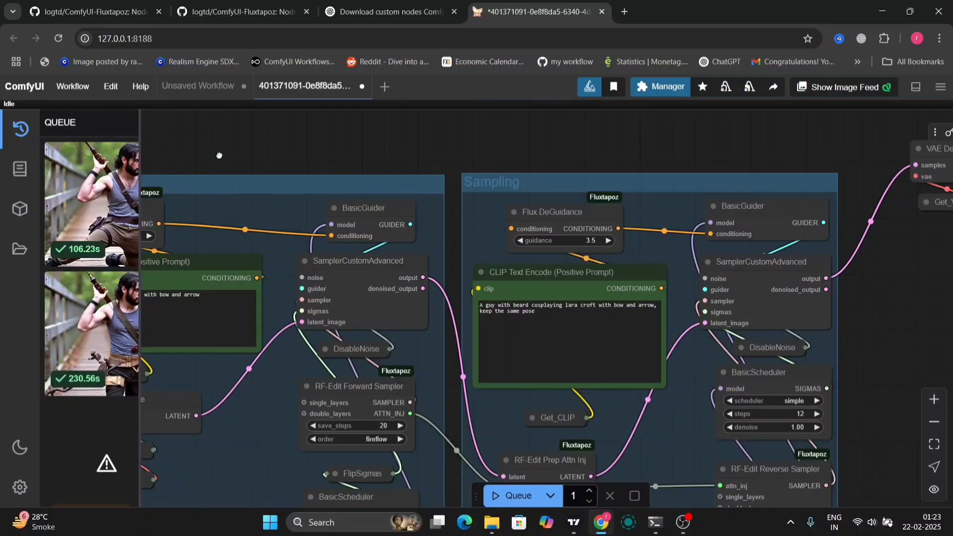
{"action": "left_click", "coordinate": [21, 131]}
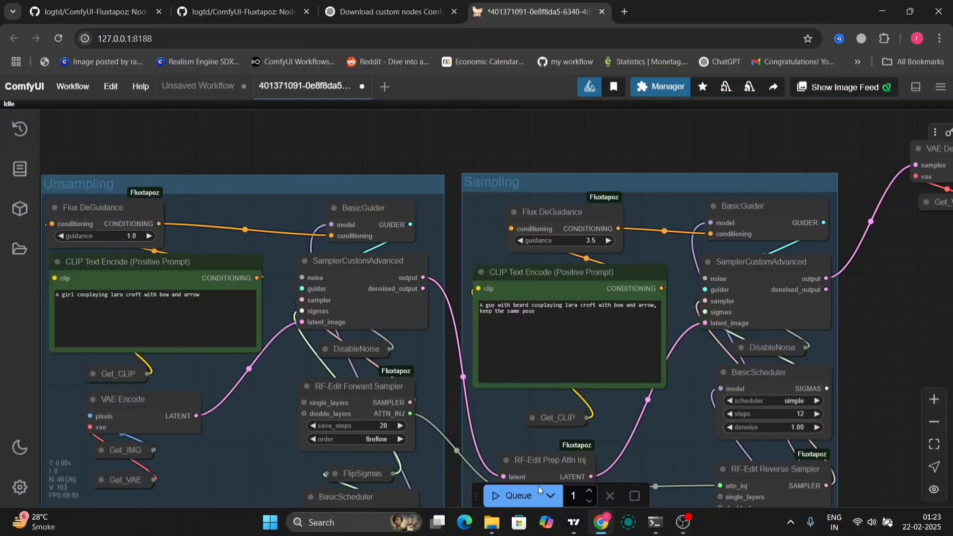
Bring up the ComfyUI server console and highlight 'Prompt executed in 106.26 seconds'.
{"action": "left_click", "coordinate": [683, 523]}
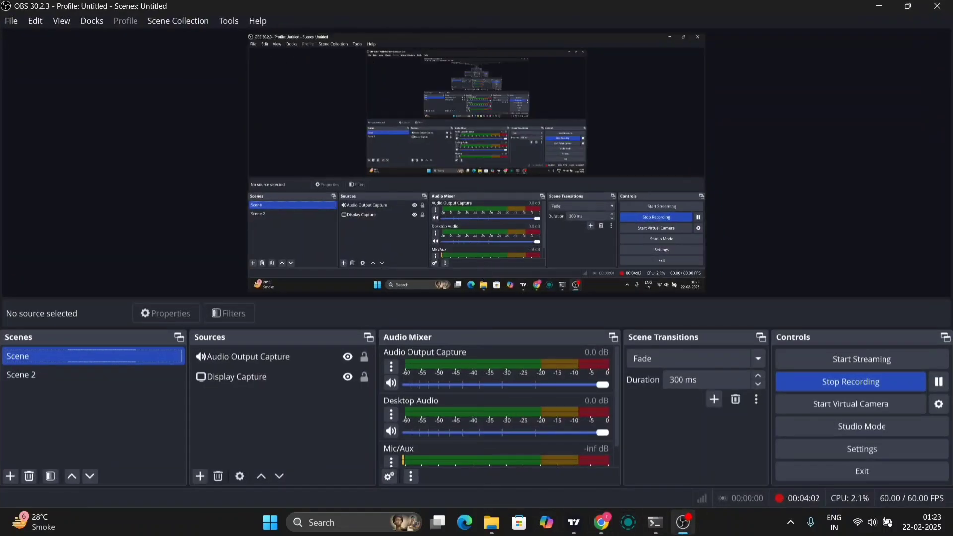
{"action": "left_click", "coordinate": [680, 526]}
{"action": "left_click", "coordinate": [655, 522]}
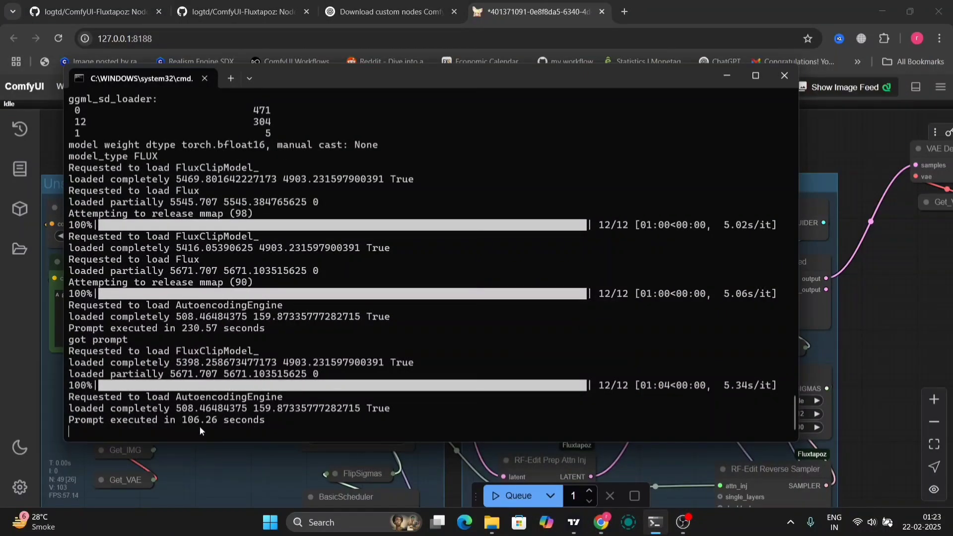
{"action": "left_click_drag", "start_coordinate": [174, 423], "coordinate": [248, 421]}
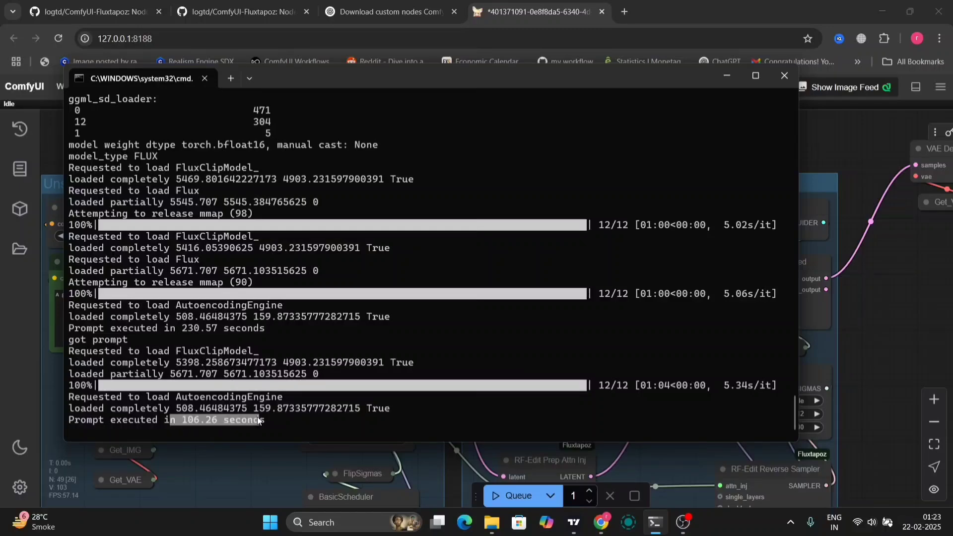
Check the Reverse Sampler nodes in ComfyUI, then highlight the Fireflow inversion heading on GitHub.
{"action": "left_click", "coordinate": [731, 78]}
{"action": "left_click_drag", "start_coordinate": [910, 353], "coordinate": [774, 164]}
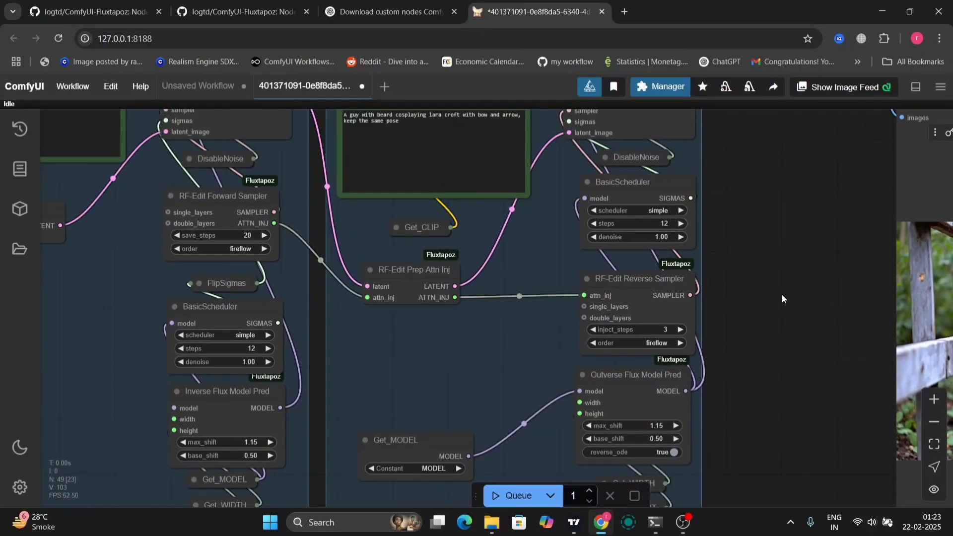
{"action": "left_click_drag", "start_coordinate": [781, 299], "coordinate": [826, 157]}
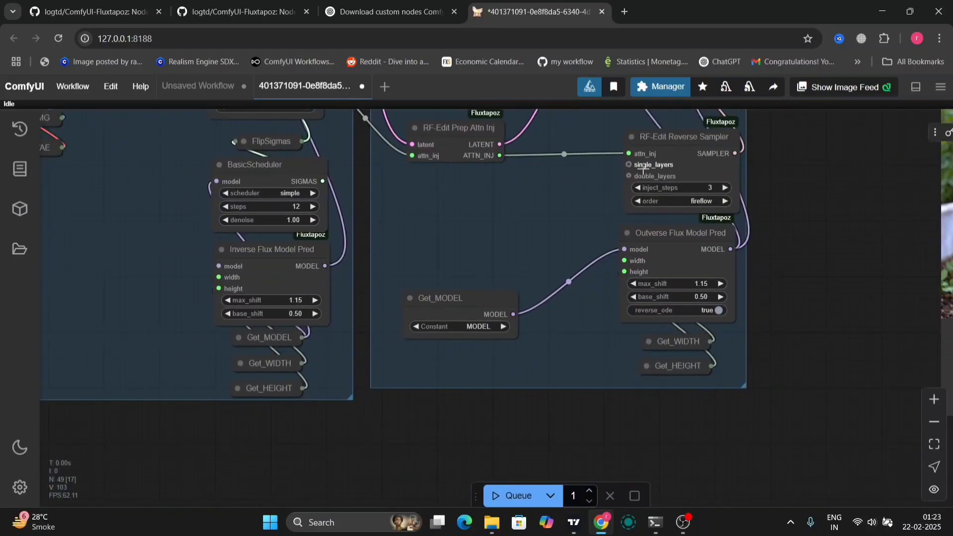
{"action": "scroll", "coordinate": [802, 153], "scroll_direction": "up", "scroll_amount": 5}
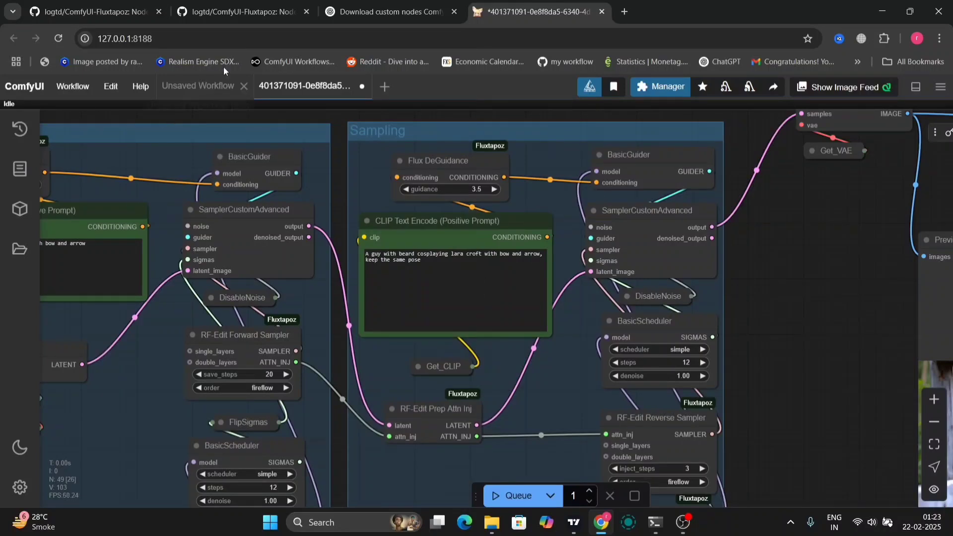
{"action": "left_click", "coordinate": [114, 3]}
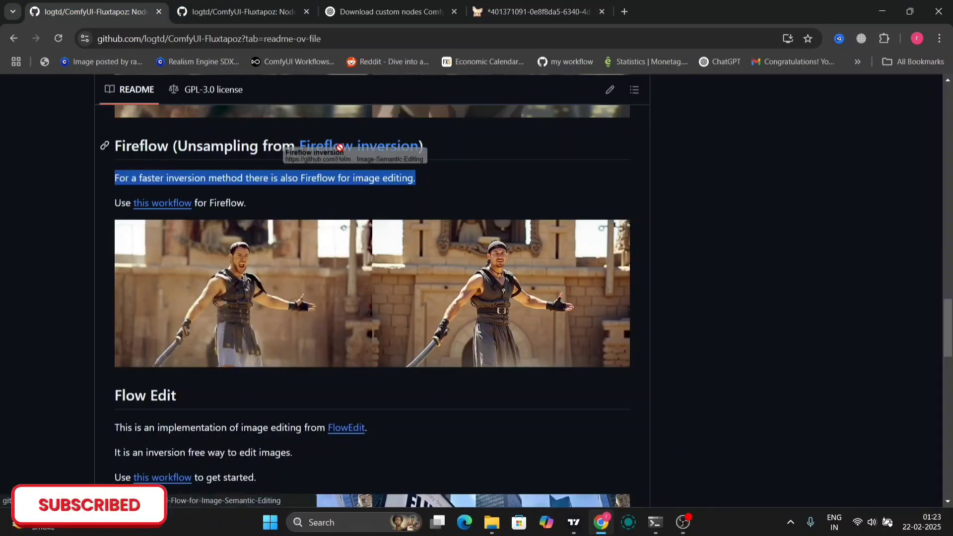
{"action": "left_click_drag", "start_coordinate": [299, 145], "coordinate": [418, 145]}
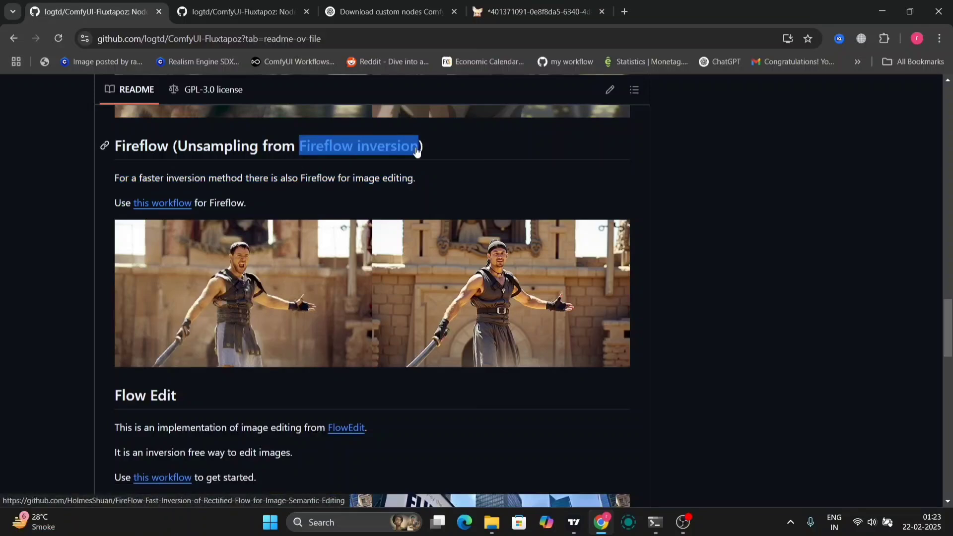
Export the workflow as 'Fireflow inversion Ai-Verse' JSON.
{"action": "left_click", "coordinate": [482, 21]}
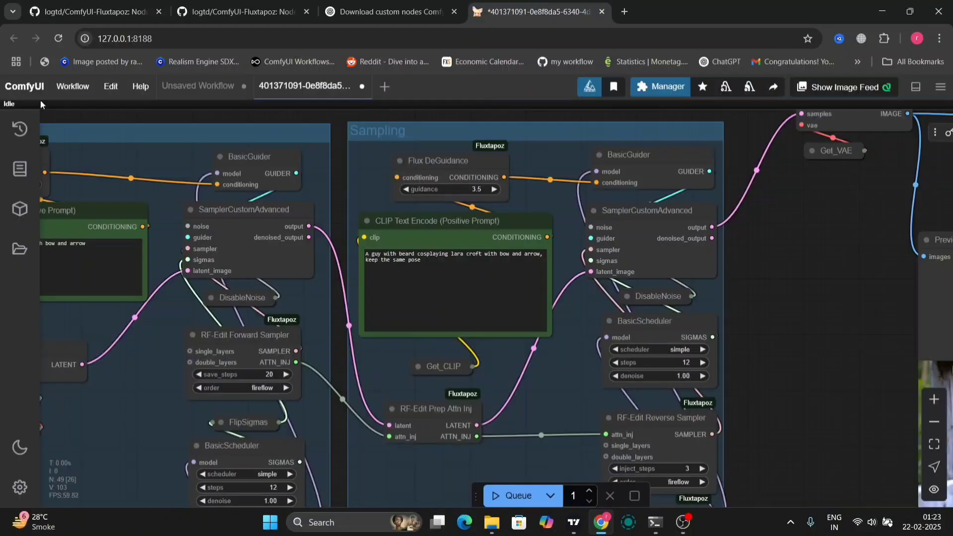
{"action": "left_click", "coordinate": [72, 87]}
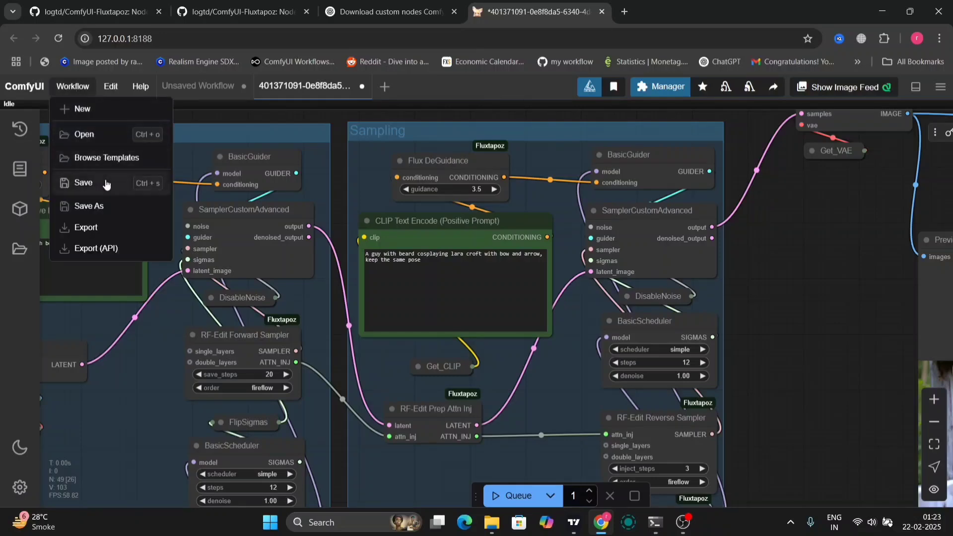
{"action": "left_click", "coordinate": [86, 228]}
{"action": "key", "text": "BackSpace"}
{"action": "type", "text": "Fireflow inversion"}
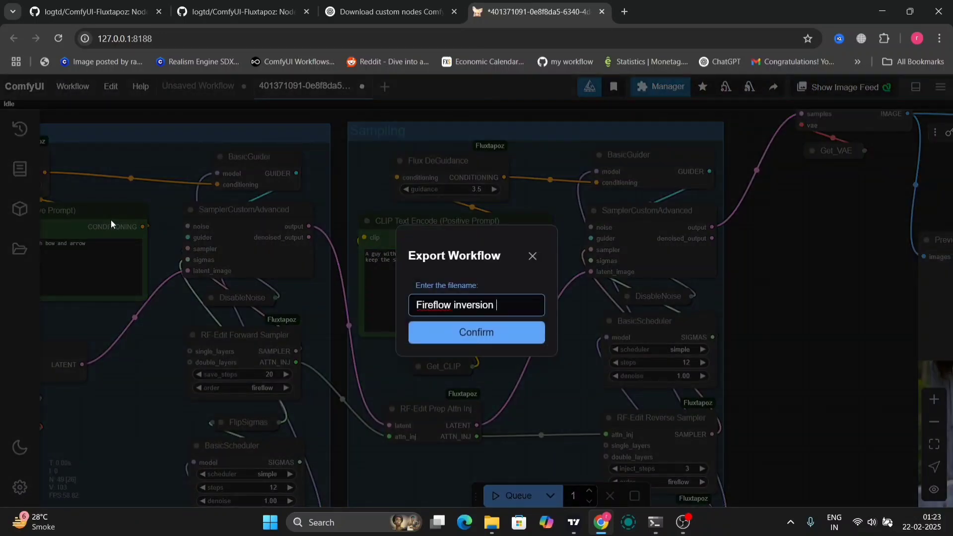
{"action": "type", "text": " Ai-Verse"}
{"action": "left_click", "coordinate": [464, 332]}
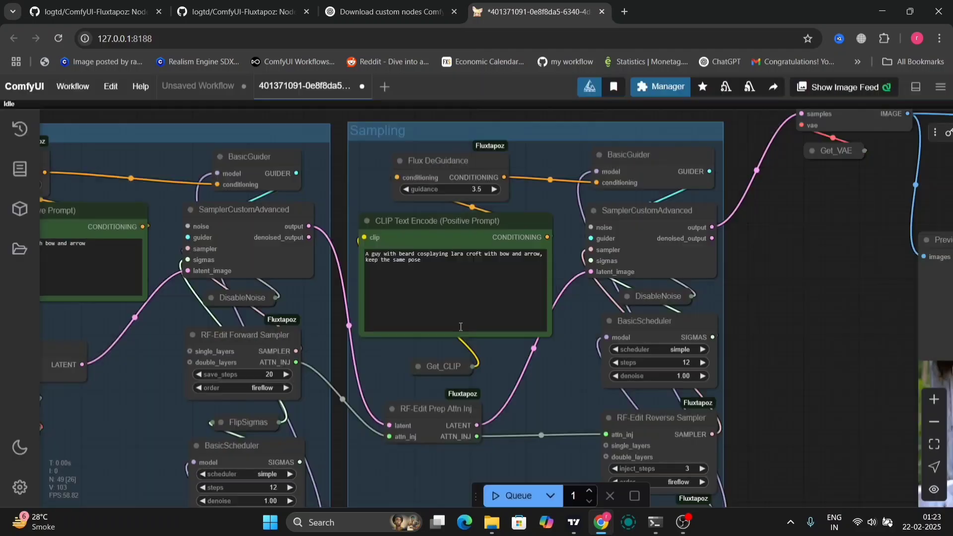
{"action": "left_click", "coordinate": [764, 369]}
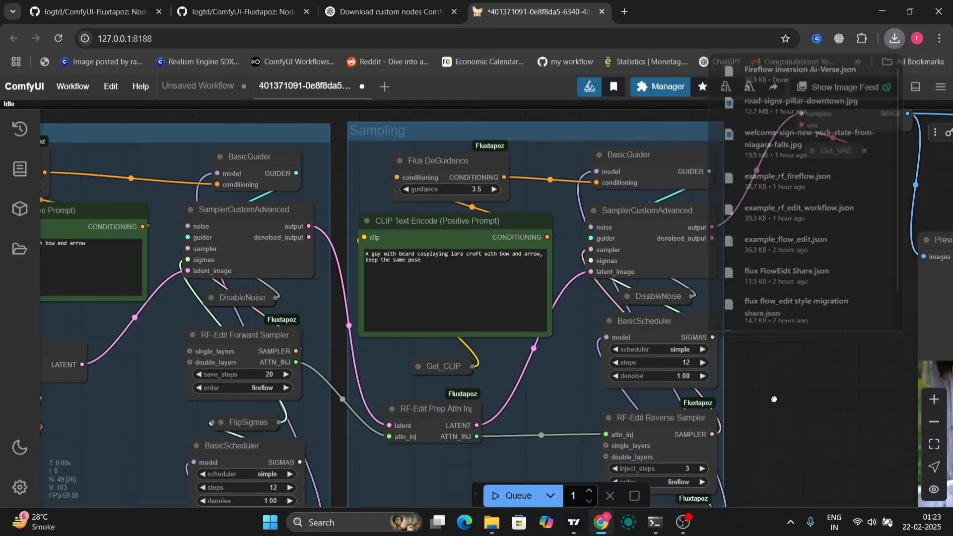
Save the generated Preview Image output as a download.
{"action": "left_click_drag", "start_coordinate": [781, 310], "coordinate": [712, 190]}
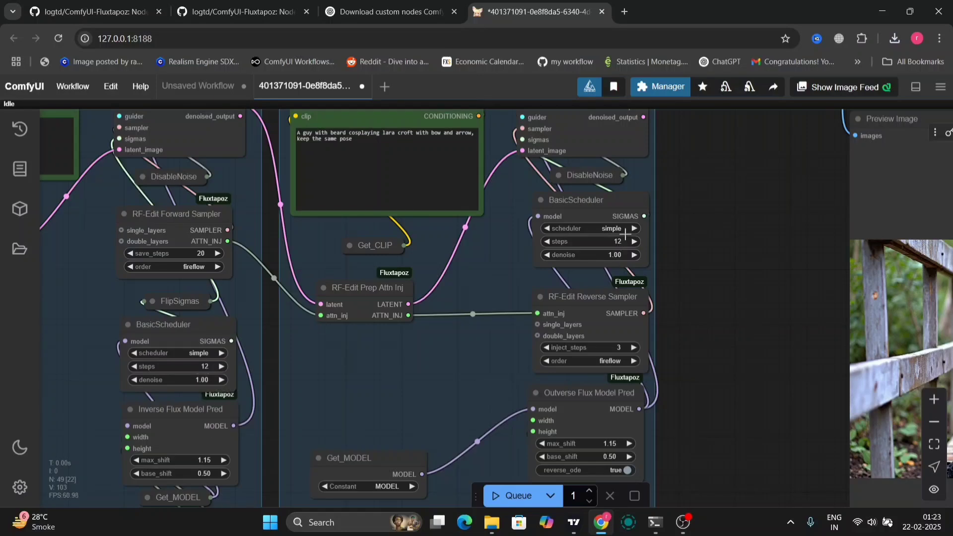
{"action": "left_click_drag", "start_coordinate": [746, 379], "coordinate": [439, 312]}
{"action": "scroll", "coordinate": [438, 315], "scroll_direction": "down", "scroll_amount": 2}
{"action": "scroll", "coordinate": [438, 320], "scroll_direction": "down", "scroll_amount": 3}
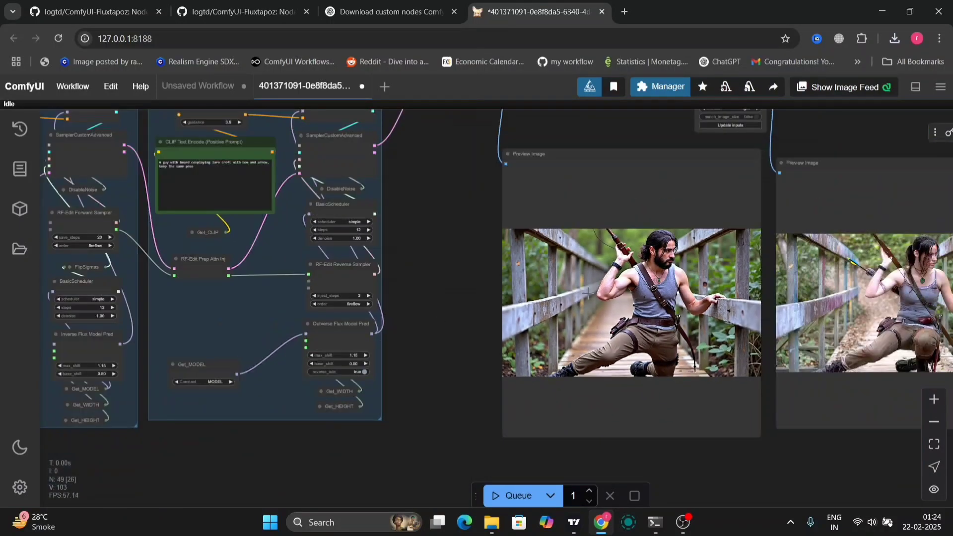
{"action": "right_click", "coordinate": [623, 136]}
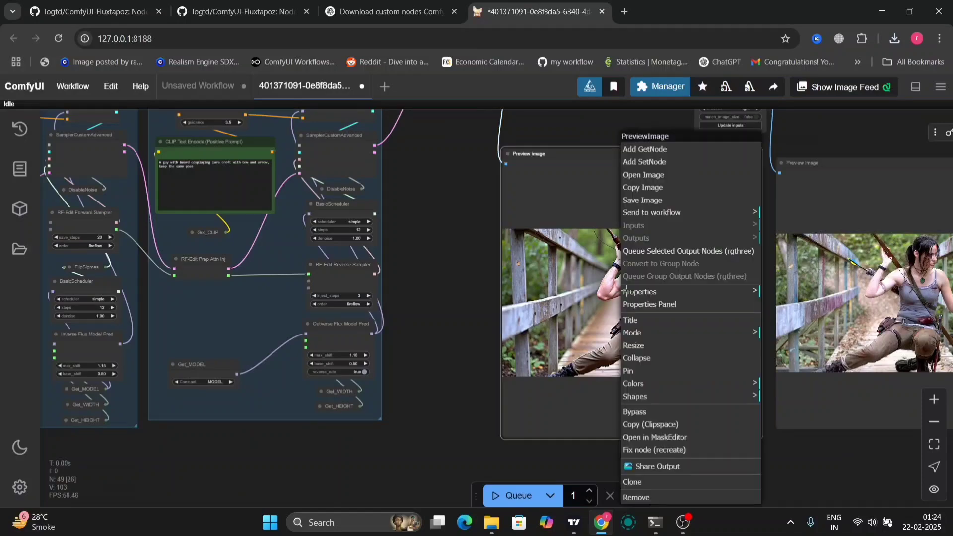
{"action": "left_click", "coordinate": [683, 194]}
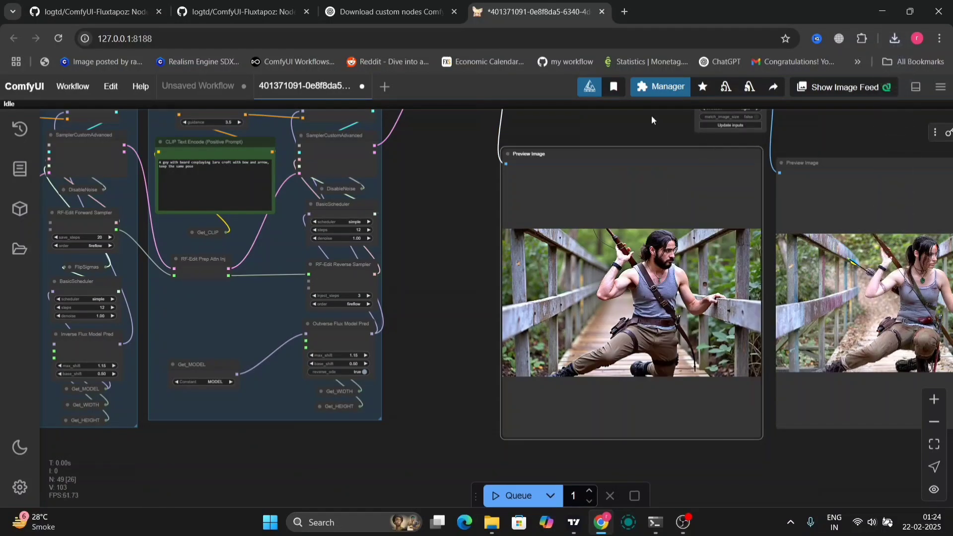
{"action": "left_click_drag", "start_coordinate": [651, 115], "coordinate": [711, 209]}
Scroll the Fluxtapoz README to its Flow Edit example and select the 'Flow Edit' heading.
{"action": "scroll", "coordinate": [574, 271], "scroll_direction": "up", "scroll_amount": 4}
{"action": "scroll", "coordinate": [544, 312], "scroll_direction": "down", "scroll_amount": 3}
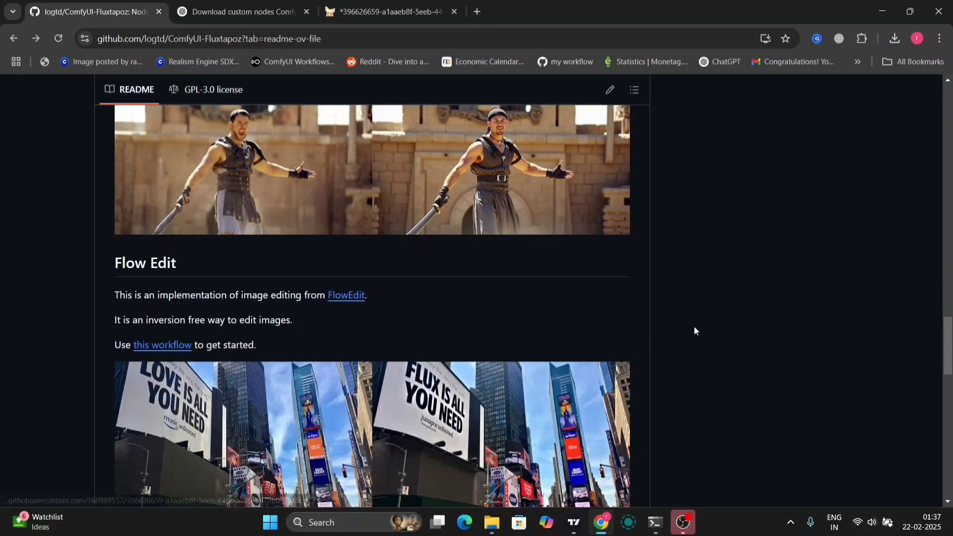
{"action": "scroll", "coordinate": [587, 326], "scroll_direction": "down", "scroll_amount": 2}
{"action": "scroll", "coordinate": [587, 326], "scroll_direction": "up", "scroll_amount": 1}
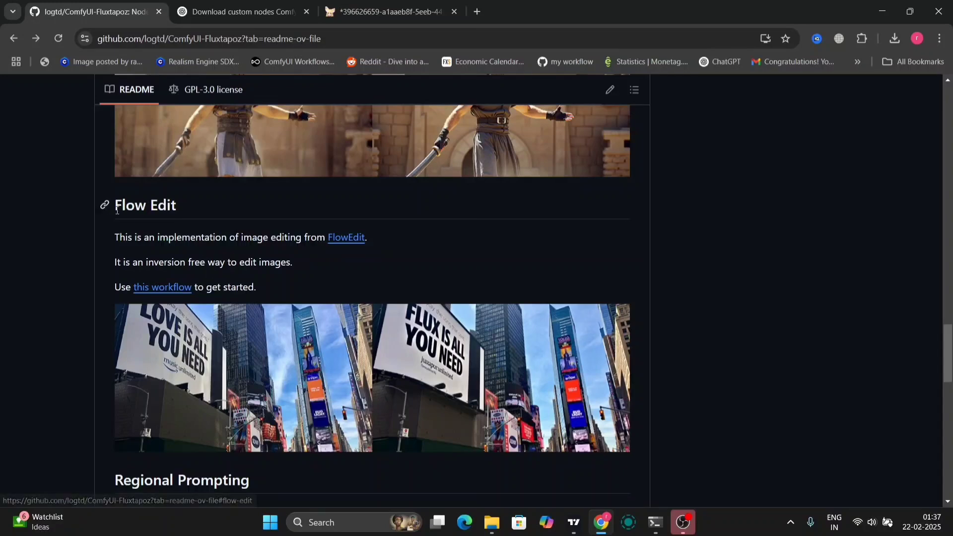
{"action": "left_click_drag", "start_coordinate": [115, 207], "coordinate": [192, 208]}
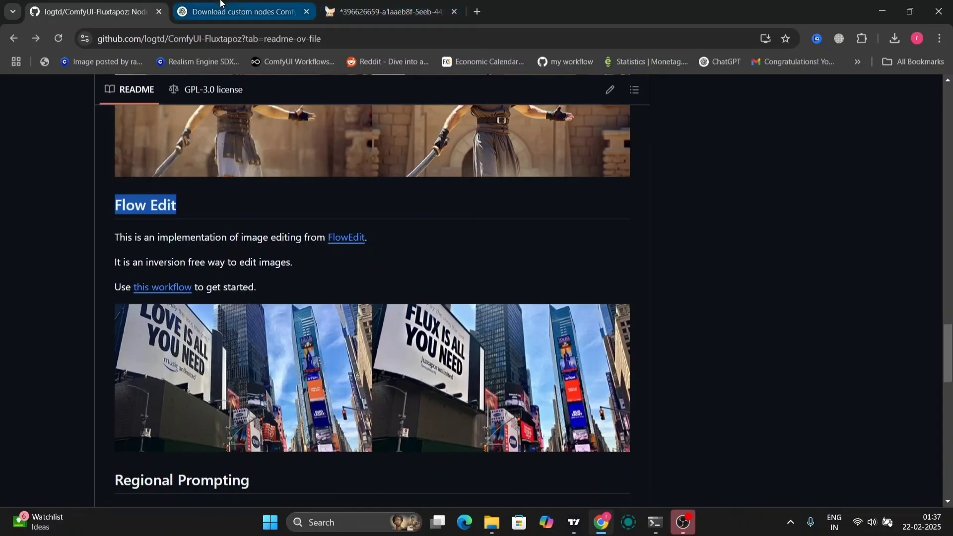
Return to the FlowEdit workflow in ComfyUI and bring the loader and Load Image nodes into view.
{"action": "left_click", "coordinate": [243, 12]}
{"action": "left_click", "coordinate": [374, 2]}
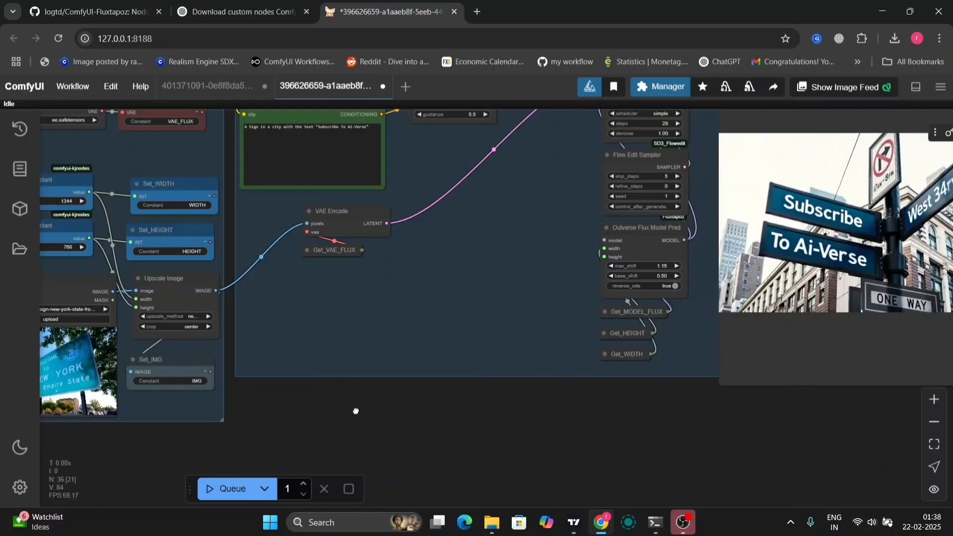
{"action": "left_click_drag", "start_coordinate": [356, 411], "coordinate": [753, 441]}
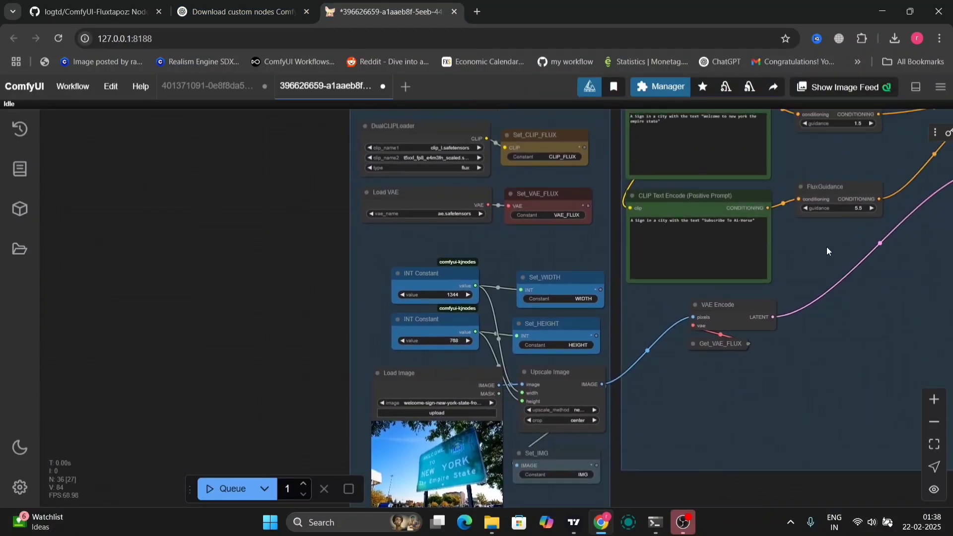
{"action": "scroll", "coordinate": [794, 302], "scroll_direction": "up", "scroll_amount": 5}
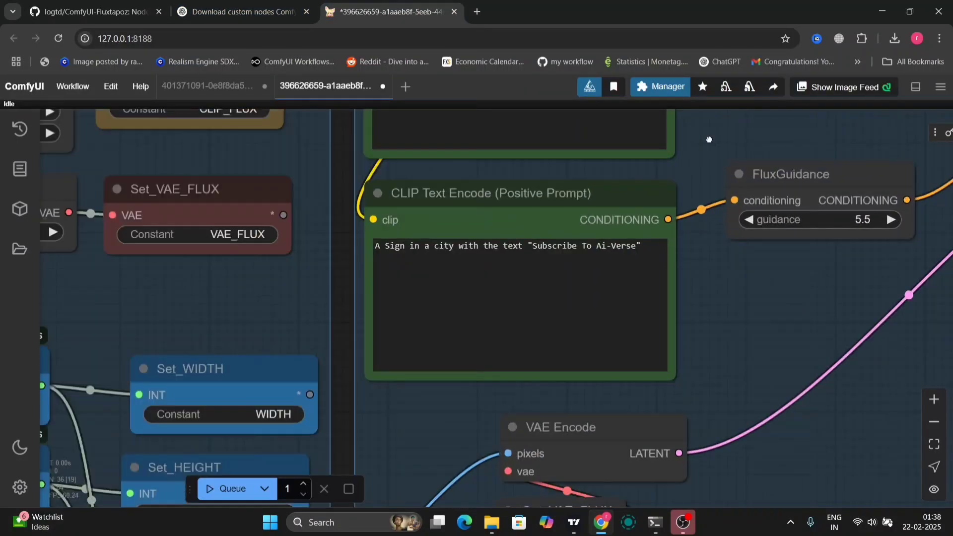
{"action": "scroll", "coordinate": [708, 140], "scroll_direction": "up", "scroll_amount": 3}
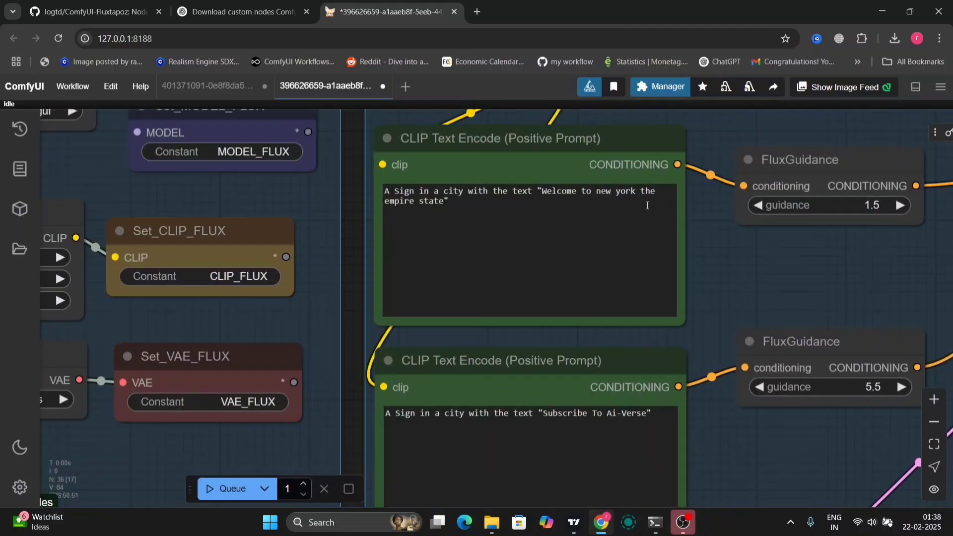
Pan past the Flow Edit Guider and sampler nodes to the side-by-side comparison preview.
{"action": "left_click_drag", "start_coordinate": [719, 272], "coordinate": [396, 272]}
{"action": "left_click_drag", "start_coordinate": [557, 270], "coordinate": [392, 272]}
{"action": "scroll", "coordinate": [438, 291], "scroll_direction": "down", "scroll_amount": 6}
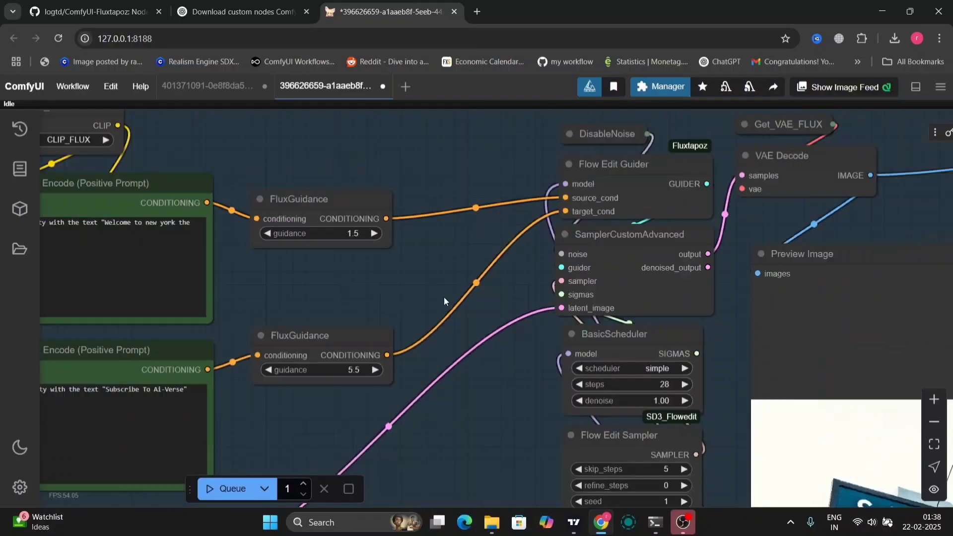
{"action": "left_click_drag", "start_coordinate": [503, 355], "coordinate": [205, 174]}
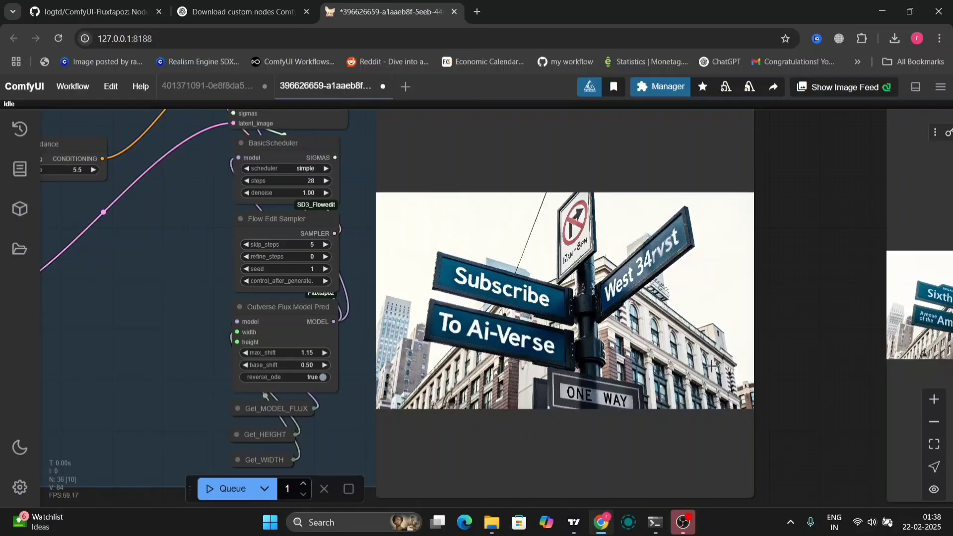
{"action": "scroll", "coordinate": [827, 334], "scroll_direction": "down", "scroll_amount": 7}
{"action": "scroll", "coordinate": [826, 335], "scroll_direction": "up", "scroll_amount": 4}
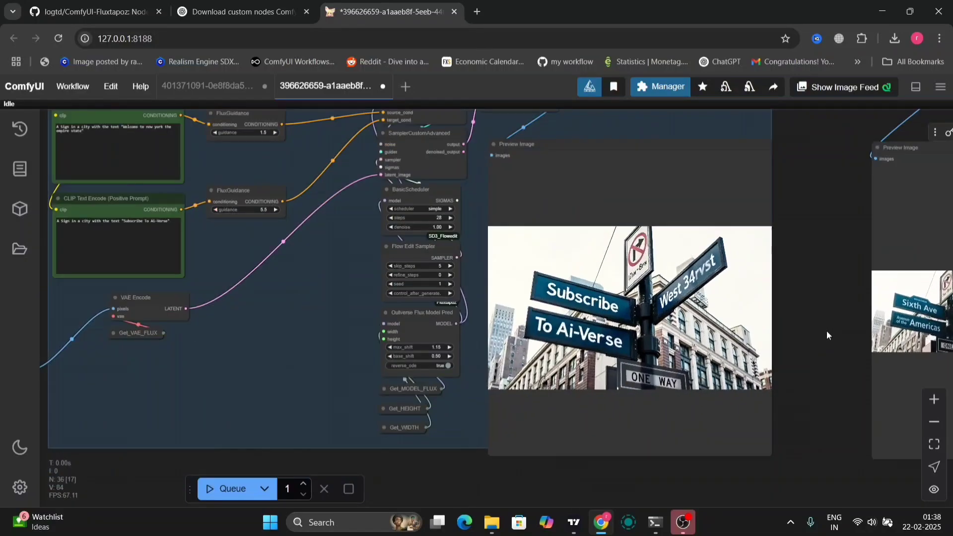
{"action": "scroll", "coordinate": [827, 335], "scroll_direction": "up", "scroll_amount": 7}
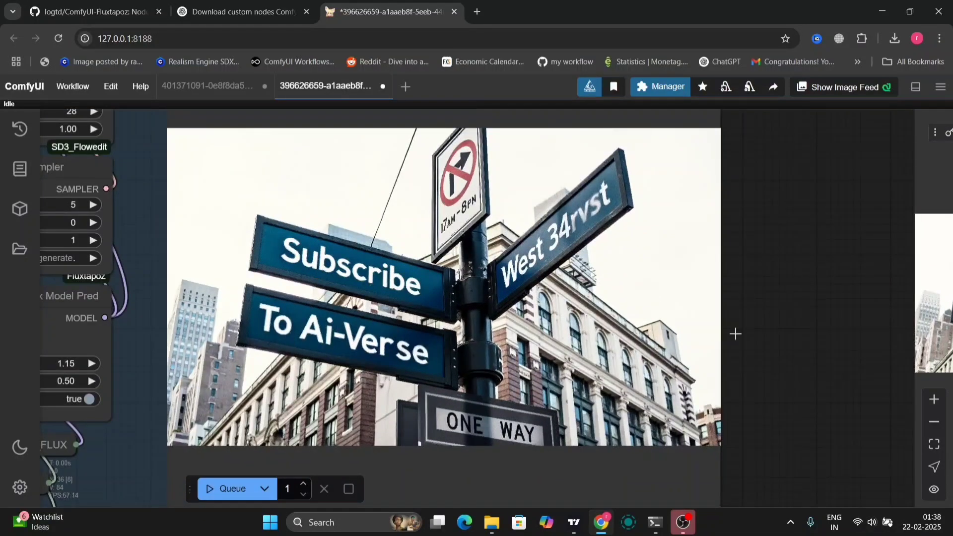
{"action": "left_click_drag", "start_coordinate": [837, 346], "coordinate": [159, 323]}
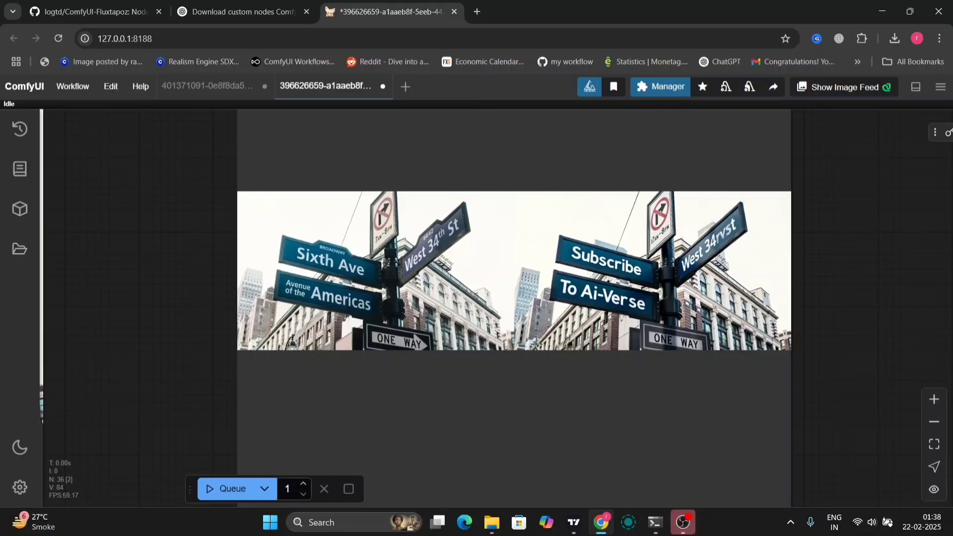
Save the side-by-side comparison image and the 'Subscribe To Ai-Verse' sign preview.
{"action": "right_click", "coordinate": [478, 251]}
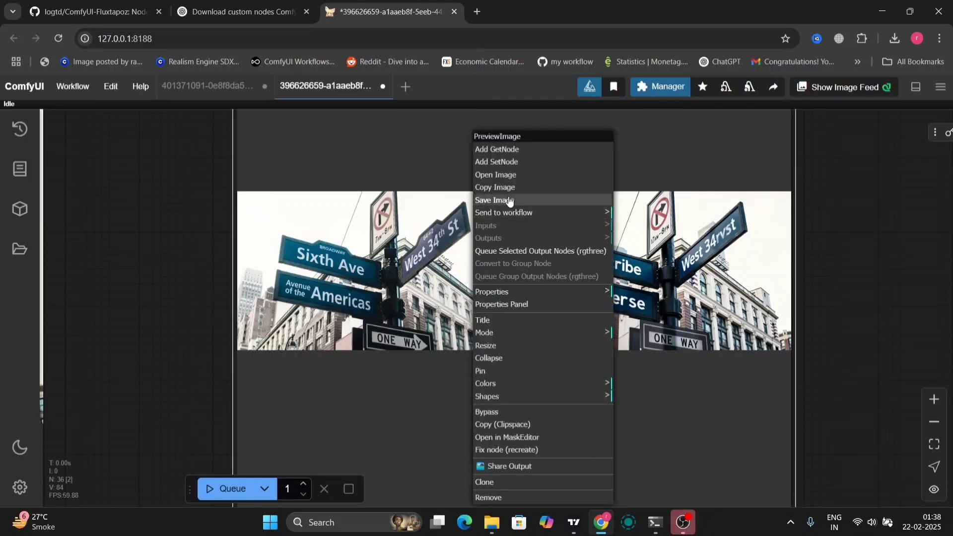
{"action": "left_click", "coordinate": [491, 200]}
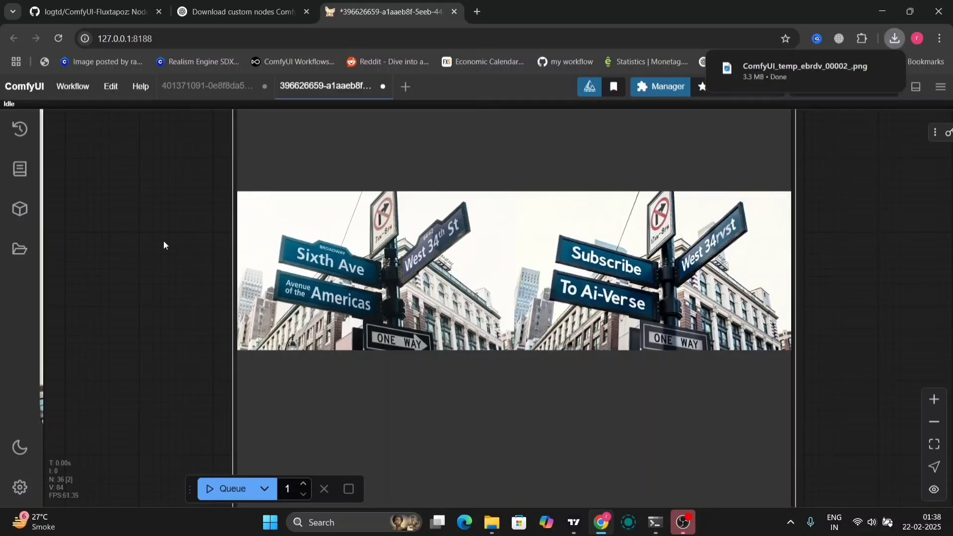
{"action": "left_click_drag", "start_coordinate": [163, 245], "coordinate": [495, 290]}
{"action": "scroll", "coordinate": [495, 290], "scroll_direction": "down", "scroll_amount": 6}
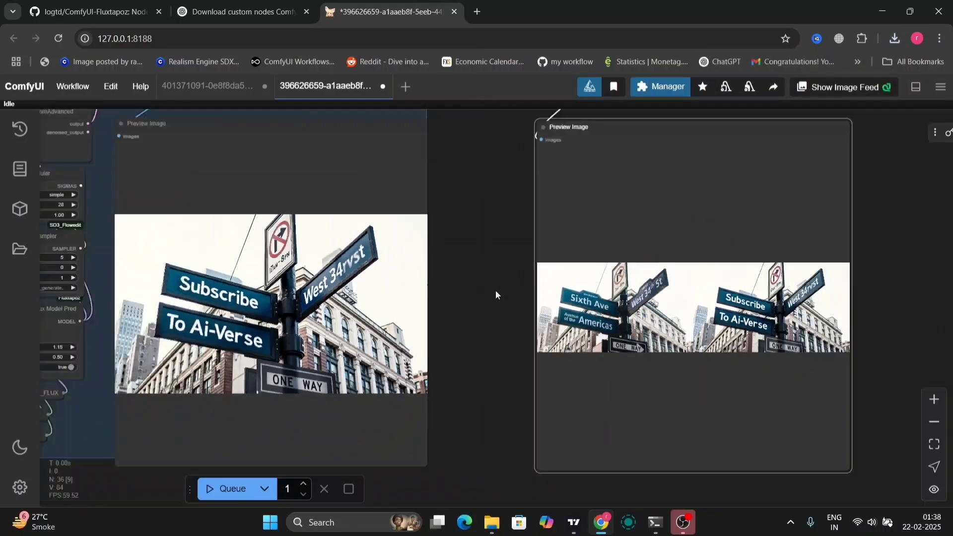
{"action": "right_click", "coordinate": [278, 320]}
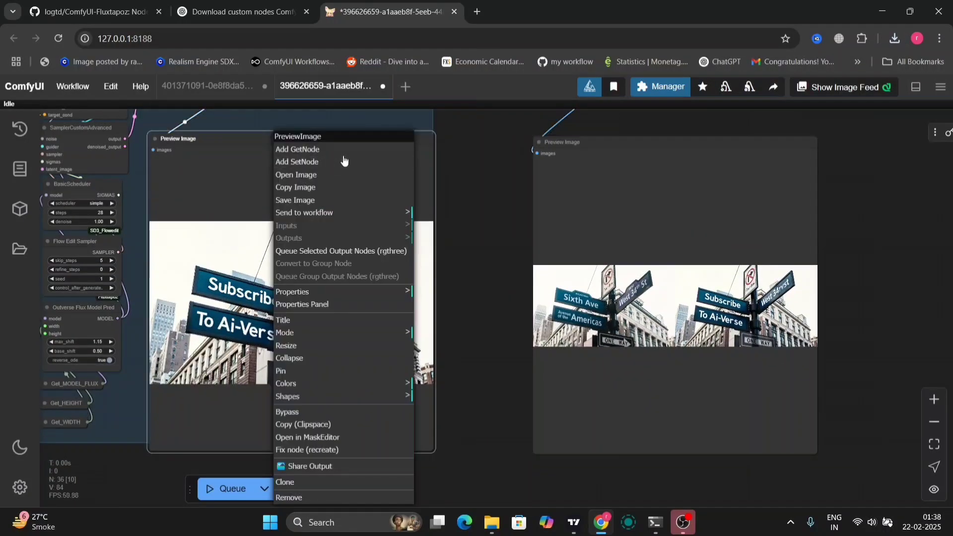
{"action": "left_click", "coordinate": [334, 199]}
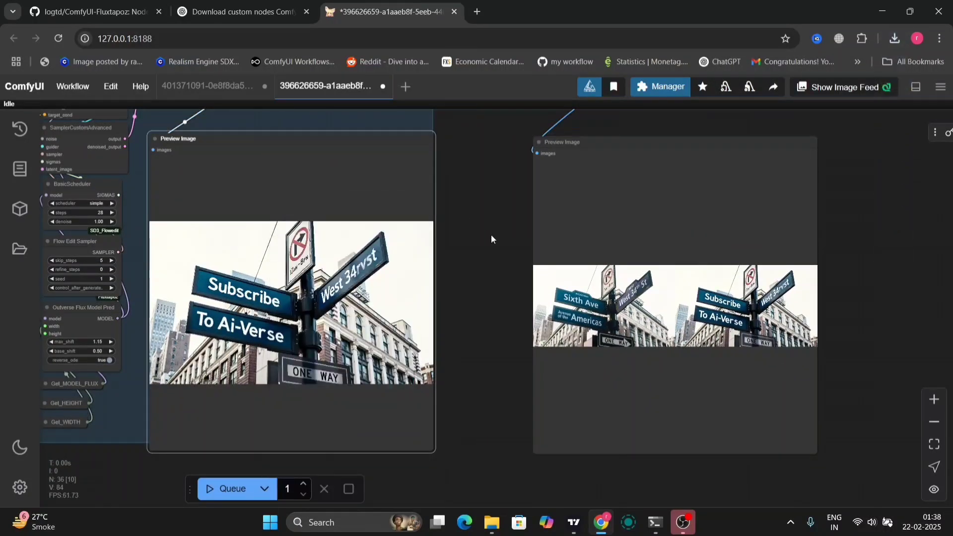
Queue the FlowEdit workflow again and bring the large result preview back into view.
{"action": "left_click_drag", "start_coordinate": [491, 235], "coordinate": [863, 201]}
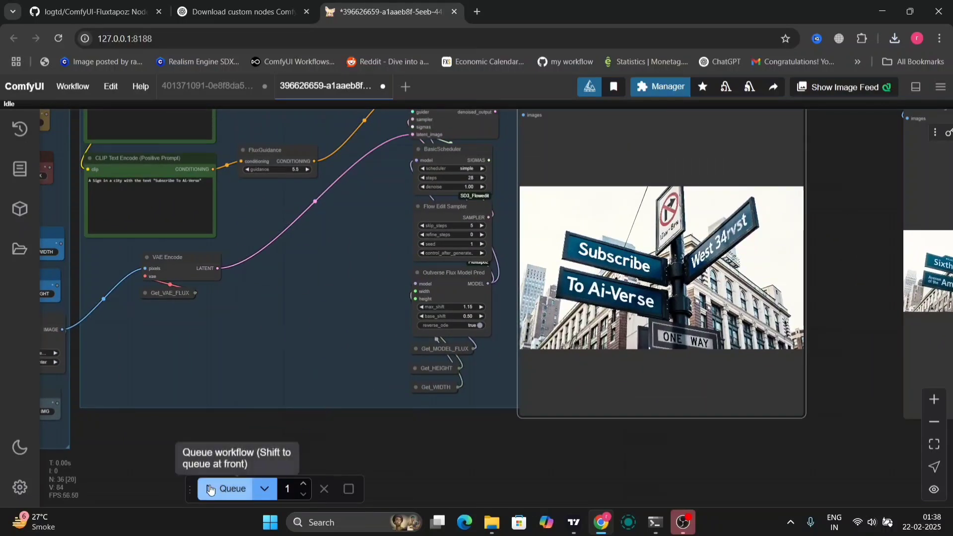
{"action": "left_click", "coordinate": [210, 490]}
{"action": "left_click_drag", "start_coordinate": [178, 451], "coordinate": [556, 493]}
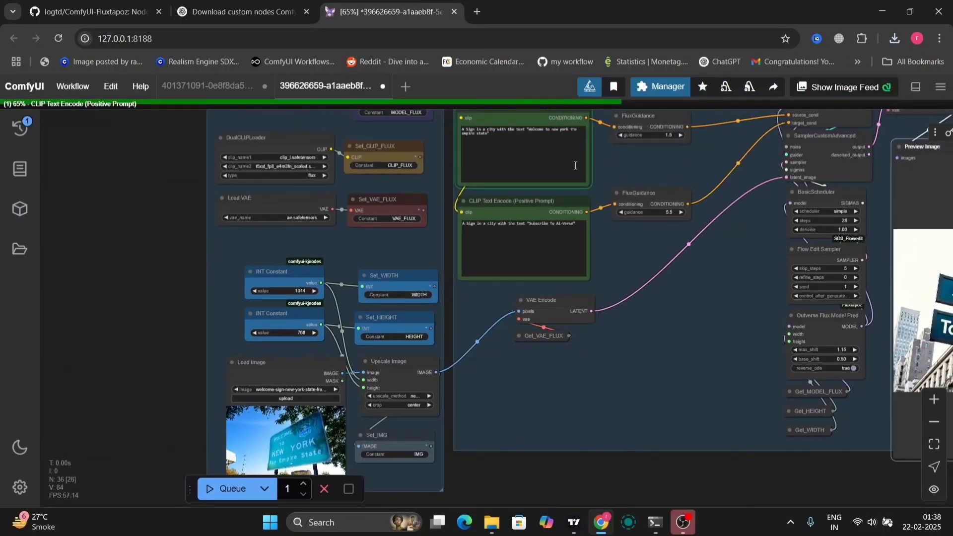
{"action": "left_click_drag", "start_coordinate": [590, 461], "coordinate": [123, 380]}
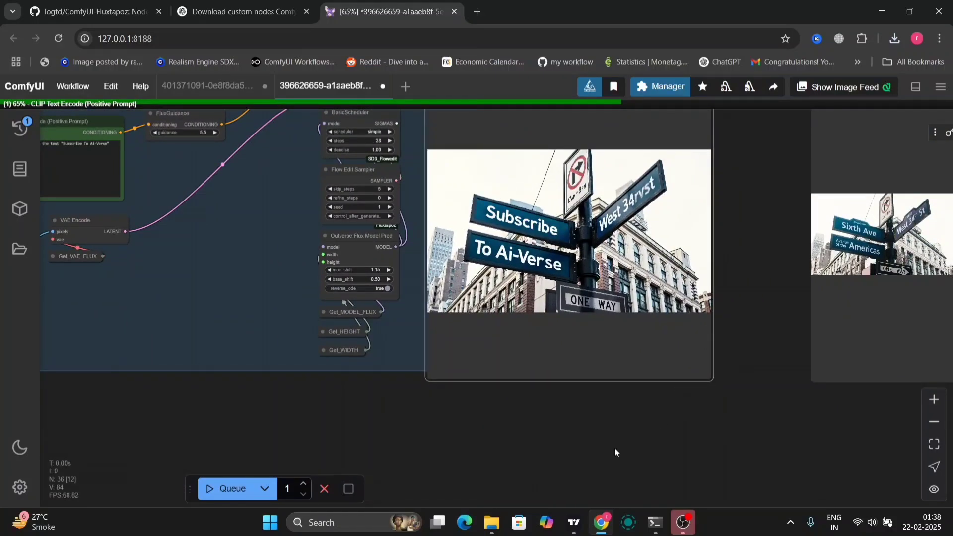
Select the phrase 'image editing from FlowEdit' in the Fluxtapoz README, then return to the ComfyUI workflow.
{"action": "left_click", "coordinate": [80, 91]}
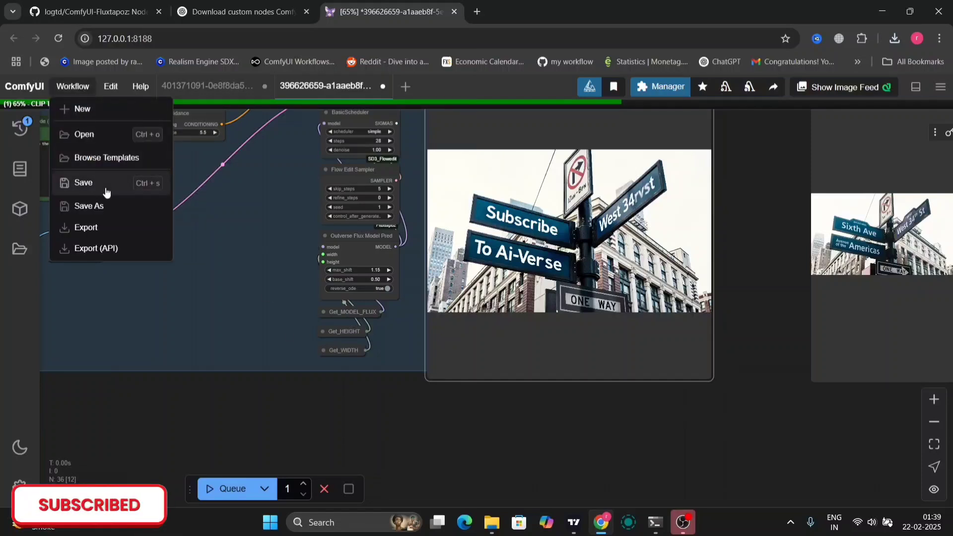
{"action": "left_click", "coordinate": [107, 9]}
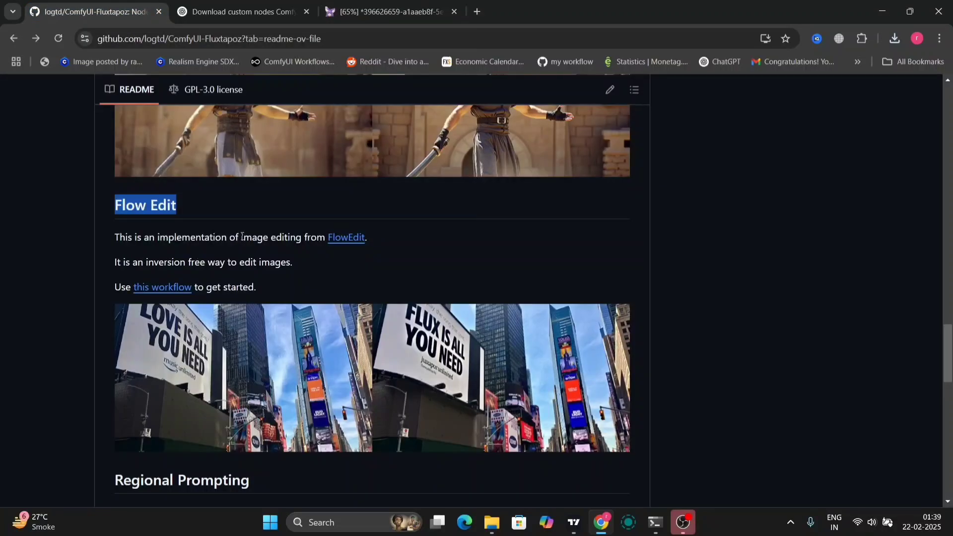
{"action": "left_click_drag", "start_coordinate": [242, 237], "coordinate": [366, 240]}
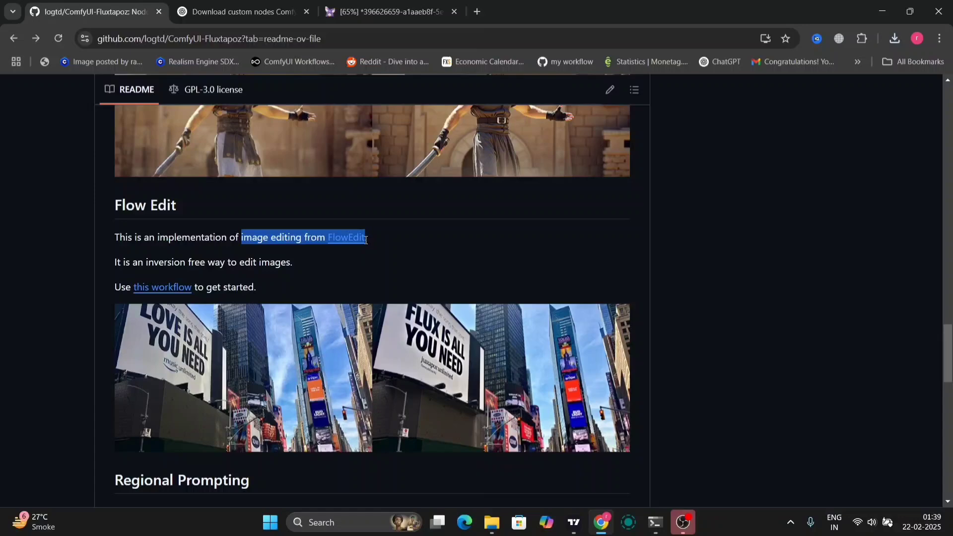
{"action": "left_click", "coordinate": [385, 11]}
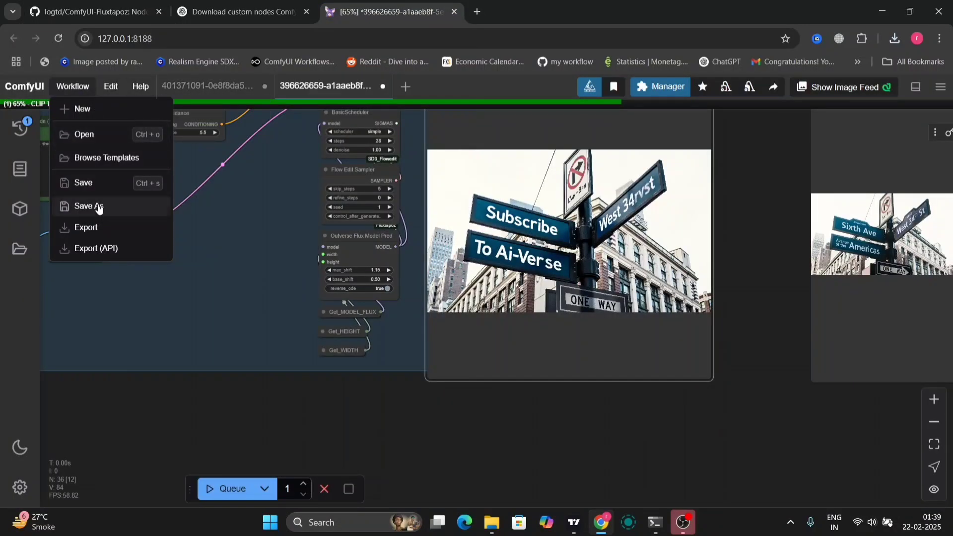
{"action": "left_click", "coordinate": [121, 408]}
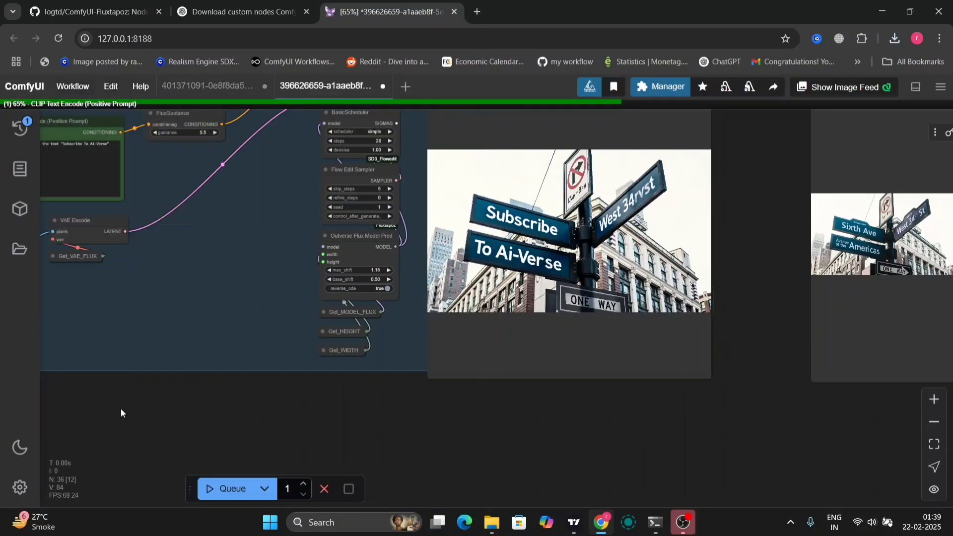
Pan over the Setup and Sampling groups to the Preview Image output, then open the workflow options.
{"action": "left_click_drag", "start_coordinate": [120, 408], "coordinate": [437, 393]}
{"action": "left_click_drag", "start_coordinate": [209, 218], "coordinate": [198, 341]}
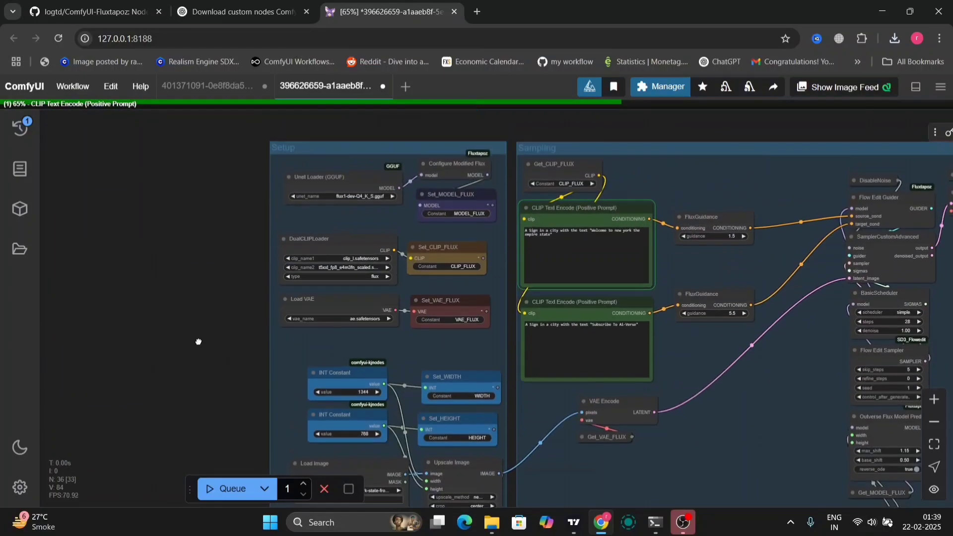
{"action": "mouse_move", "coordinate": [346, 186]}
{"action": "left_mouse_down"}
{"action": "mouse_move", "coordinate": [304, 185]}
{"action": "mouse_move", "coordinate": [348, 181]}
{"action": "left_mouse_up"}
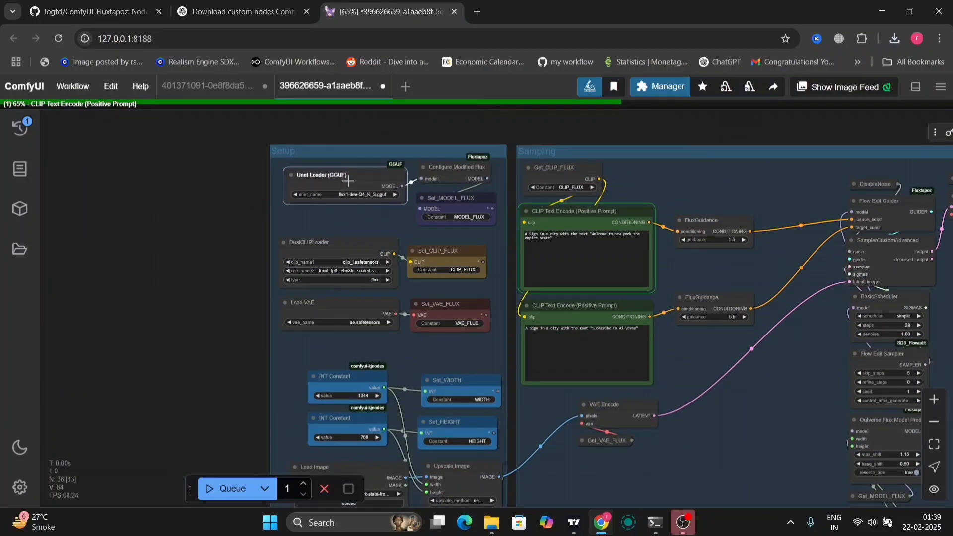
{"action": "left_click_drag", "start_coordinate": [627, 137], "coordinate": [364, 120]}
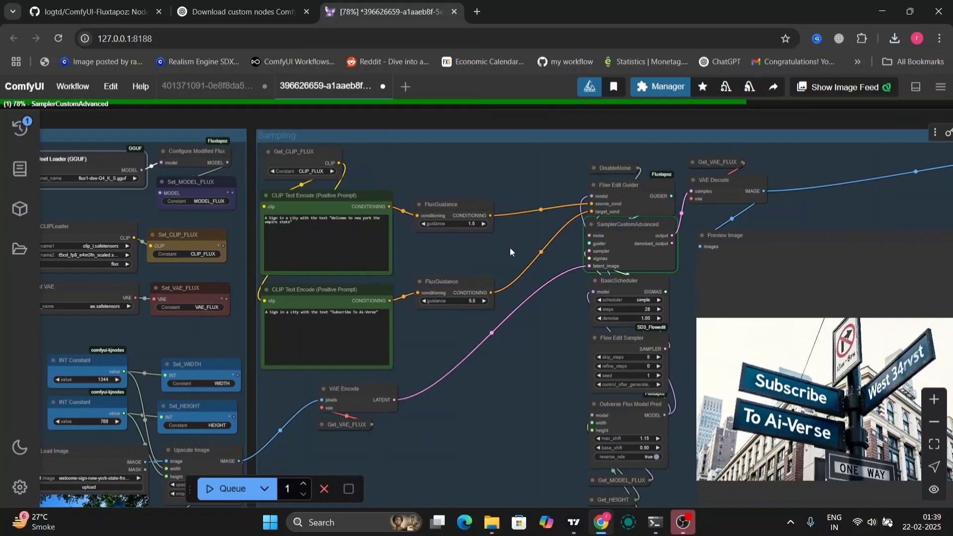
{"action": "left_click_drag", "start_coordinate": [510, 249], "coordinate": [345, 152]}
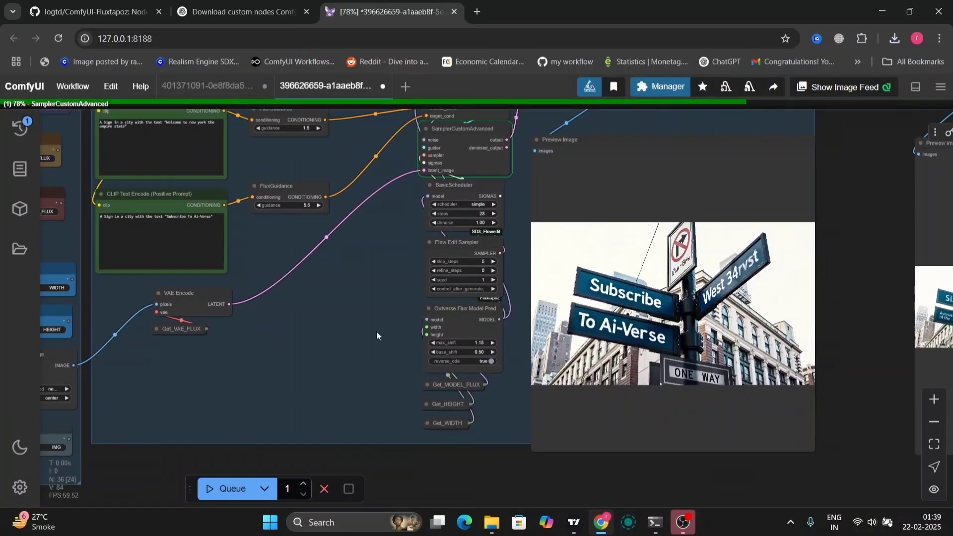
{"action": "left_click", "coordinate": [72, 86]}
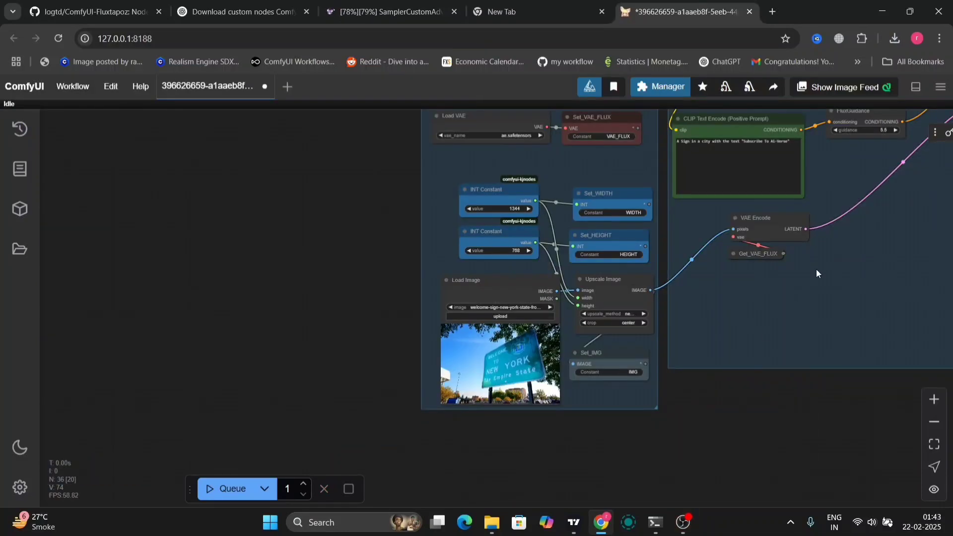
Pan across the New York photo, loaders, prompts and guidance nodes to the 'Subscribe to Ai-verse' result.
{"action": "left_click_drag", "start_coordinate": [816, 269], "coordinate": [816, 398]}
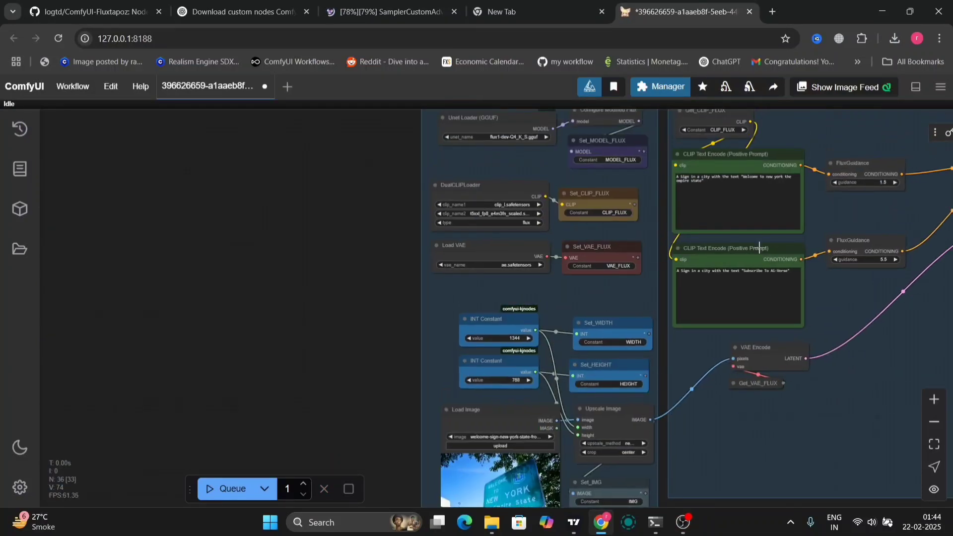
{"action": "scroll", "coordinate": [694, 461], "scroll_direction": "up", "scroll_amount": 8}
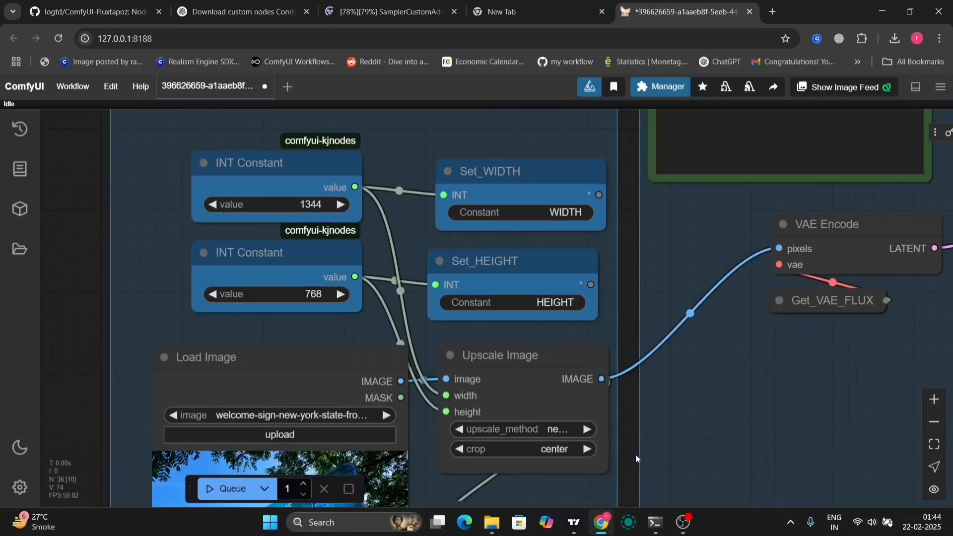
{"action": "left_click_drag", "start_coordinate": [627, 452], "coordinate": [766, 210]}
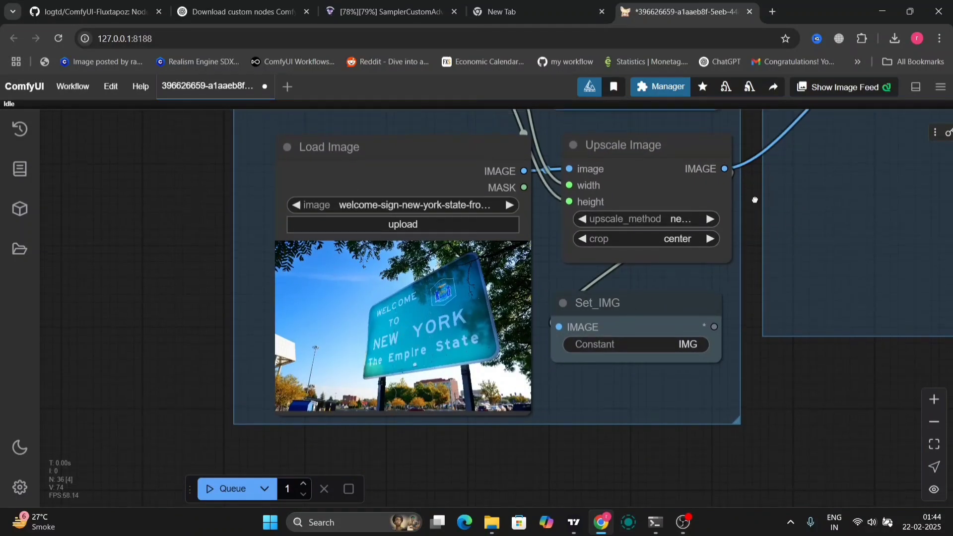
{"action": "scroll", "coordinate": [754, 196], "scroll_direction": "up", "scroll_amount": 5}
{"action": "left_click_drag", "start_coordinate": [763, 199], "coordinate": [763, 494]}
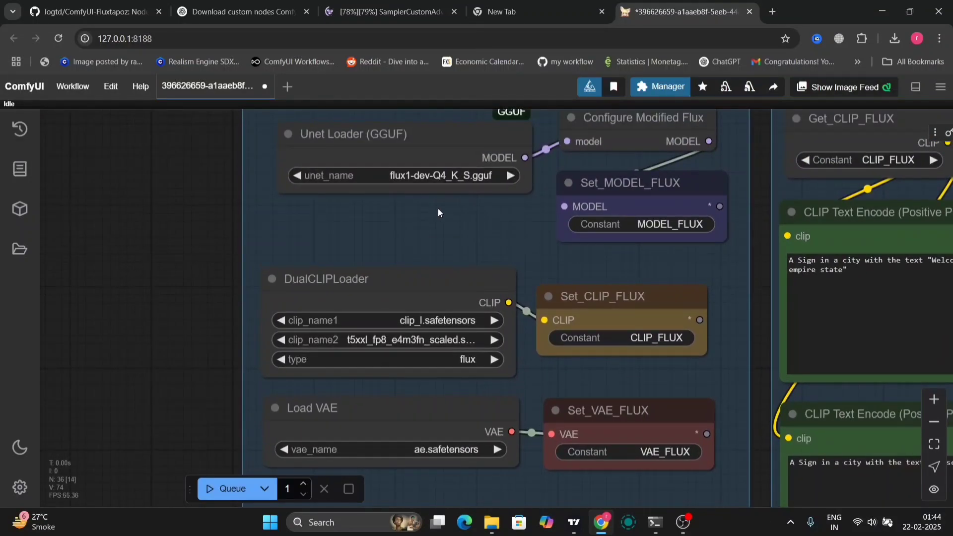
{"action": "left_click_drag", "start_coordinate": [757, 272], "coordinate": [397, 234]}
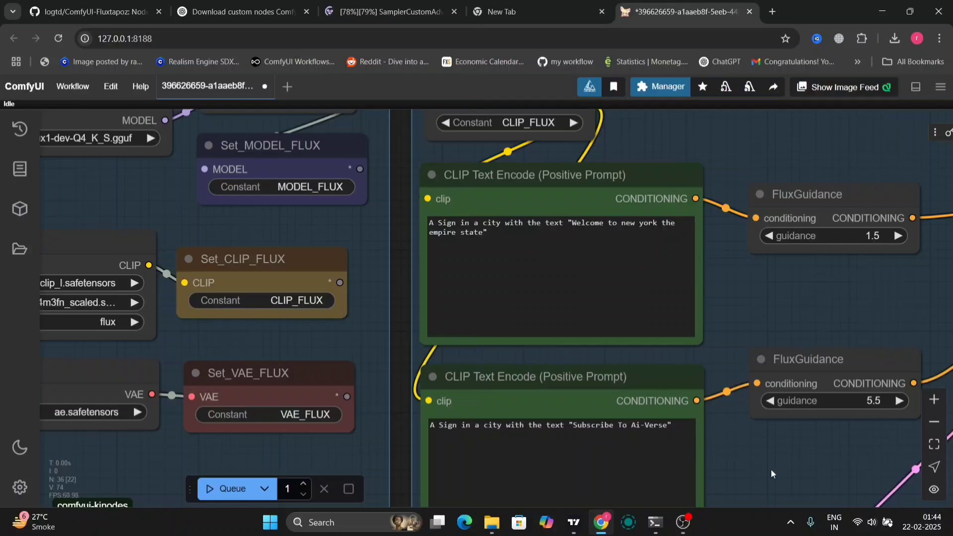
{"action": "scroll", "coordinate": [770, 468], "scroll_direction": "down", "scroll_amount": 5}
{"action": "scroll", "coordinate": [782, 474], "scroll_direction": "up", "scroll_amount": 5}
{"action": "left_click_drag", "start_coordinate": [566, 432], "coordinate": [13, 261]}
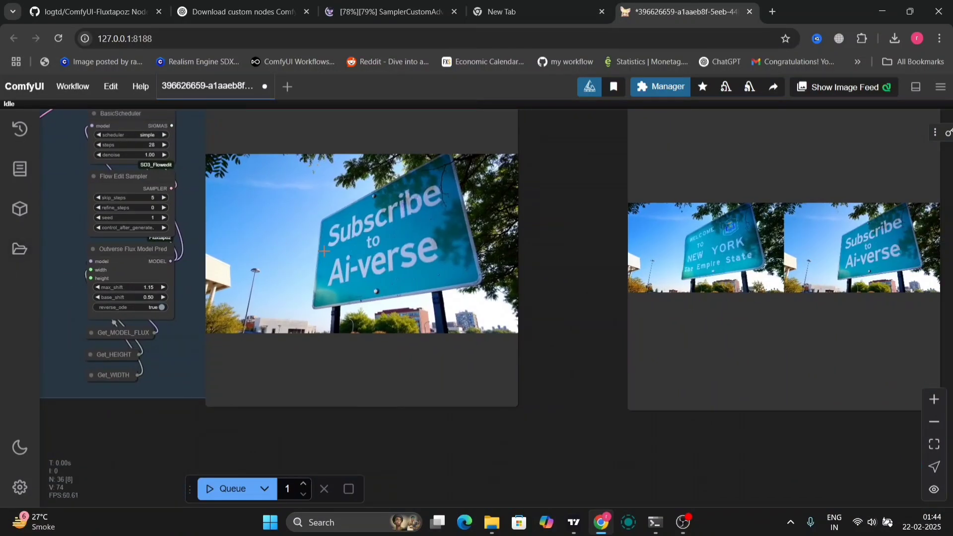
Save the edited 'Subscribe to Ai-verse' sign and the before-and-after comparison as PNG downloads.
{"action": "scroll", "coordinate": [556, 235], "scroll_direction": "up", "scroll_amount": 3}
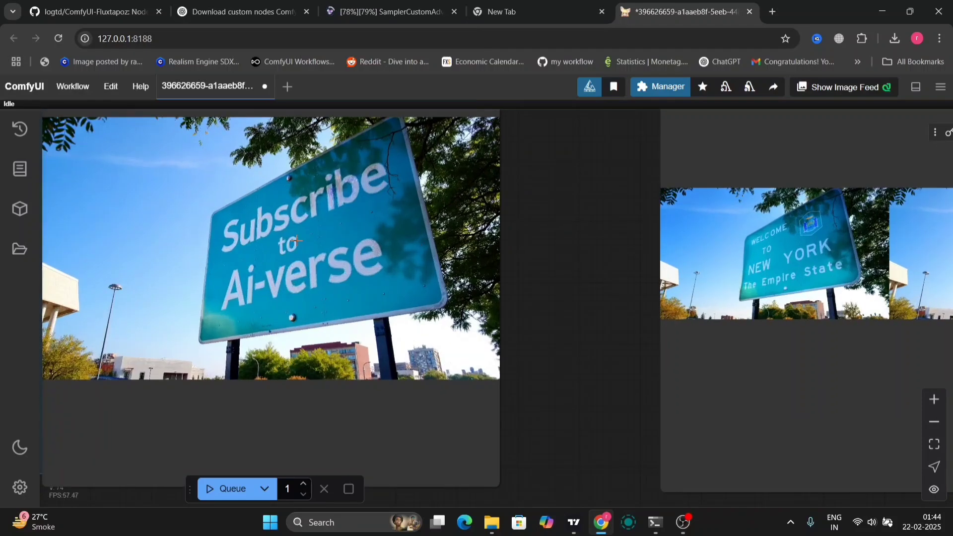
{"action": "right_click", "coordinate": [296, 242]}
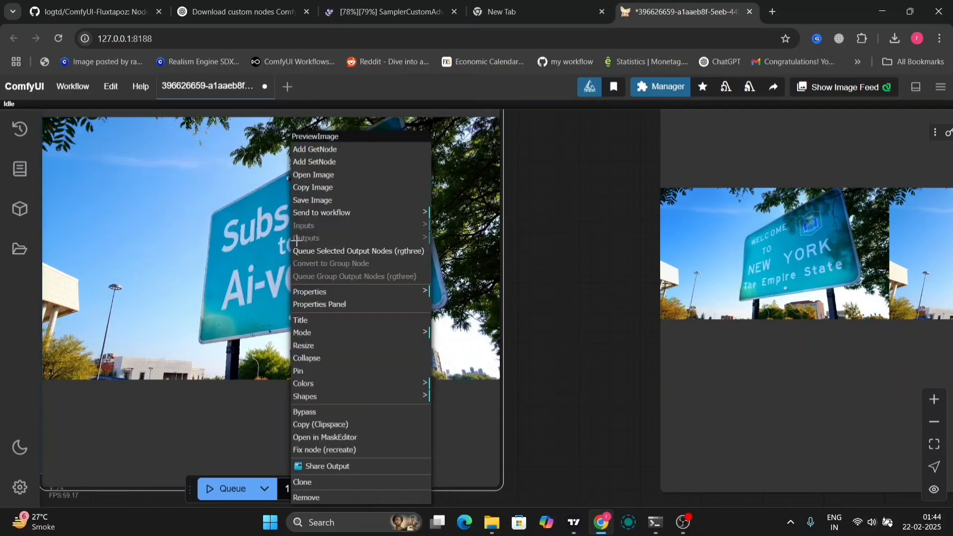
{"action": "left_click", "coordinate": [338, 200]}
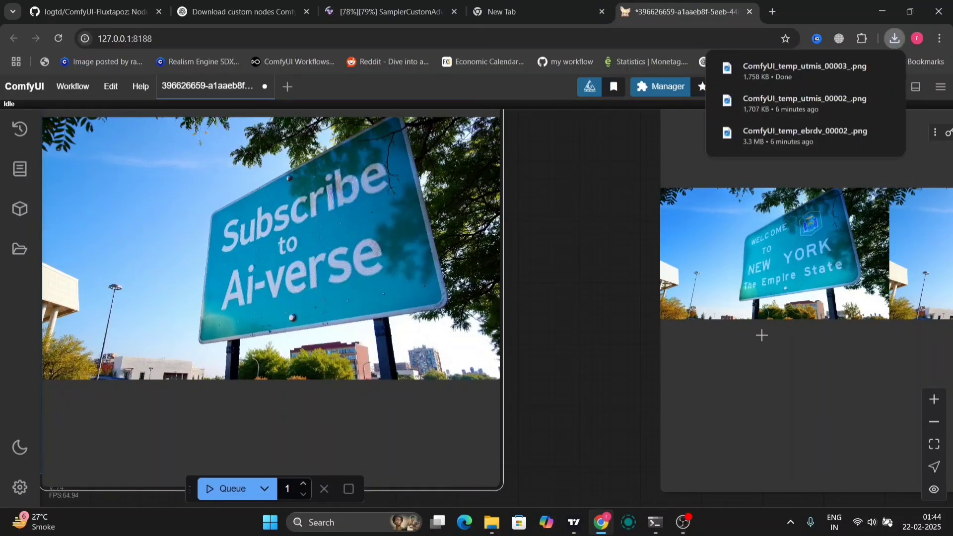
{"action": "right_click", "coordinate": [751, 287]}
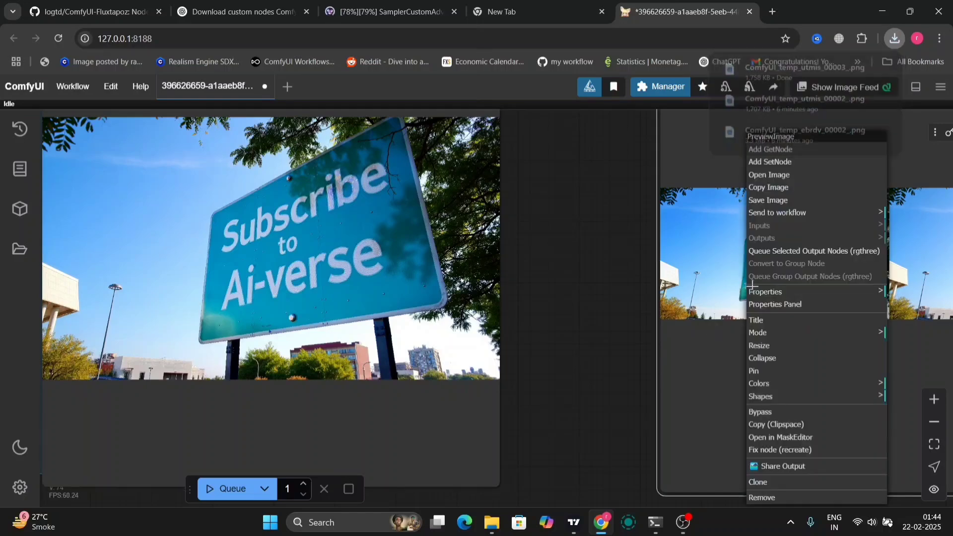
{"action": "left_click", "coordinate": [769, 200]}
{"action": "left_click_drag", "start_coordinate": [566, 297], "coordinate": [718, 351]}
Scroll through the ComfyUI-Fluxtapoz README examples from Rectified Flow Inversion to Enhancement.
{"action": "left_click", "coordinate": [51, 3]}
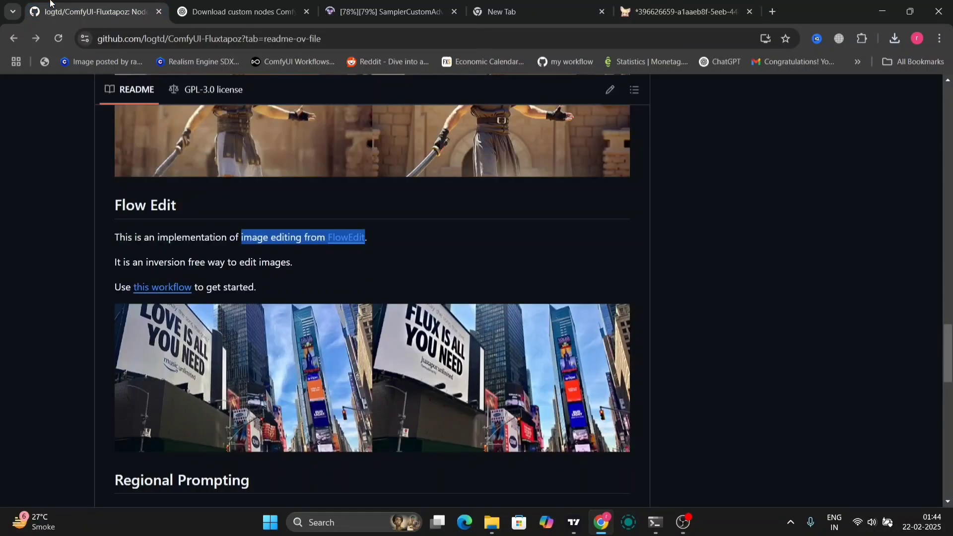
{"action": "scroll", "coordinate": [226, 346], "scroll_direction": "down", "scroll_amount": 8}
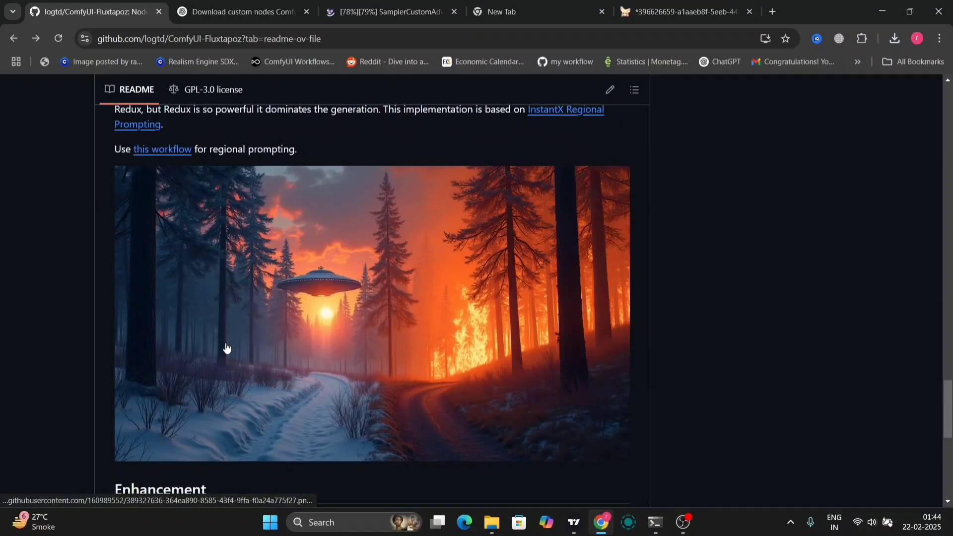
{"action": "scroll", "coordinate": [226, 346], "scroll_direction": "down", "scroll_amount": 4}
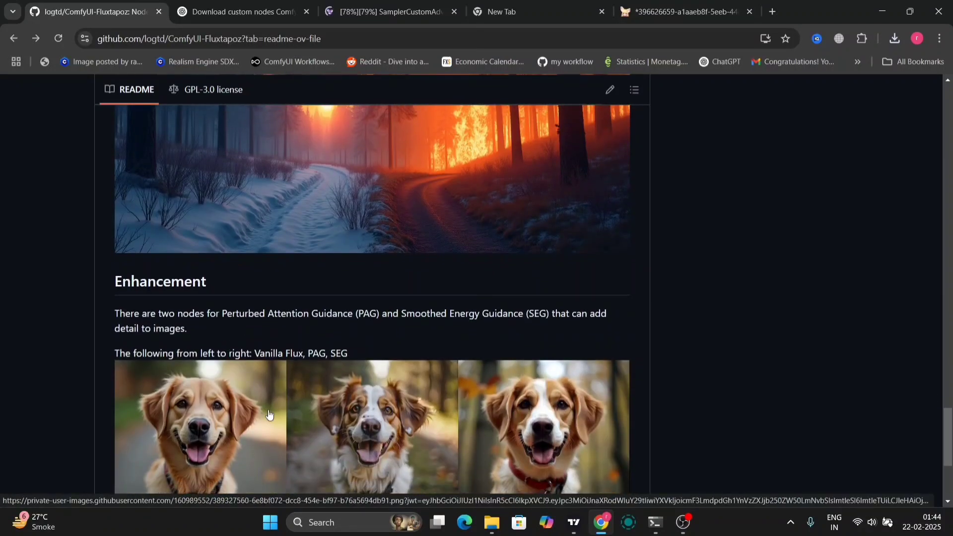
{"action": "scroll", "coordinate": [268, 415], "scroll_direction": "up", "scroll_amount": 12}
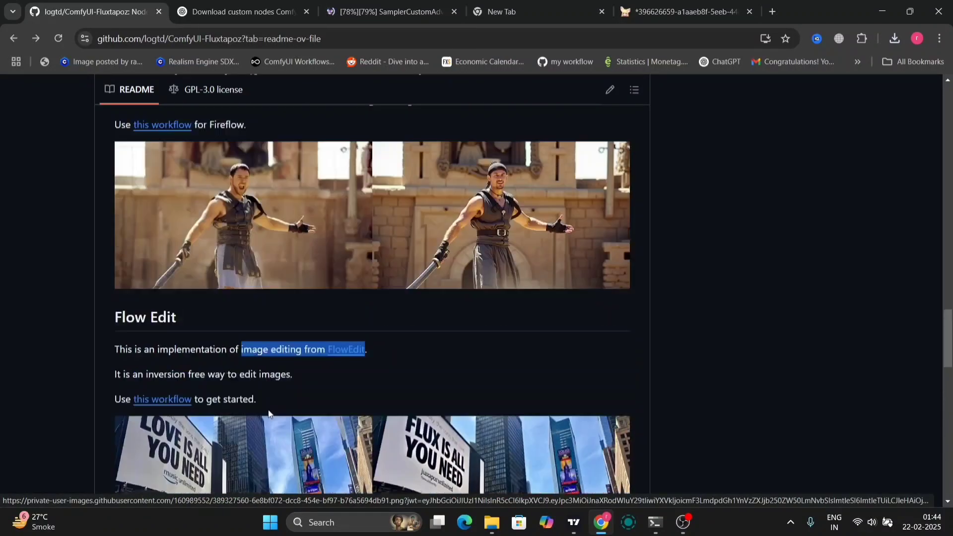
{"action": "scroll", "coordinate": [269, 414], "scroll_direction": "up", "scroll_amount": 6}
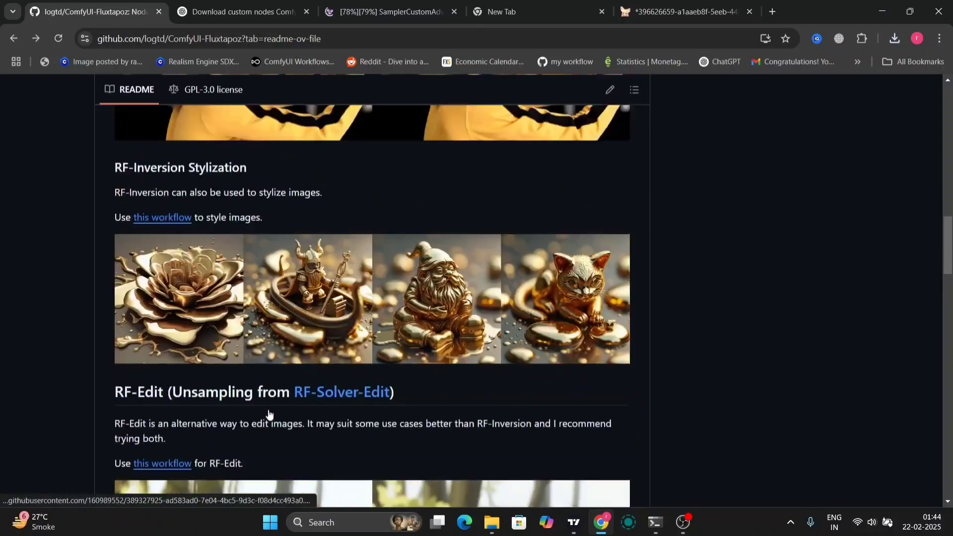
{"action": "scroll", "coordinate": [351, 204], "scroll_direction": "up", "scroll_amount": 5}
{"action": "scroll", "coordinate": [351, 204], "scroll_direction": "down", "scroll_amount": 6}
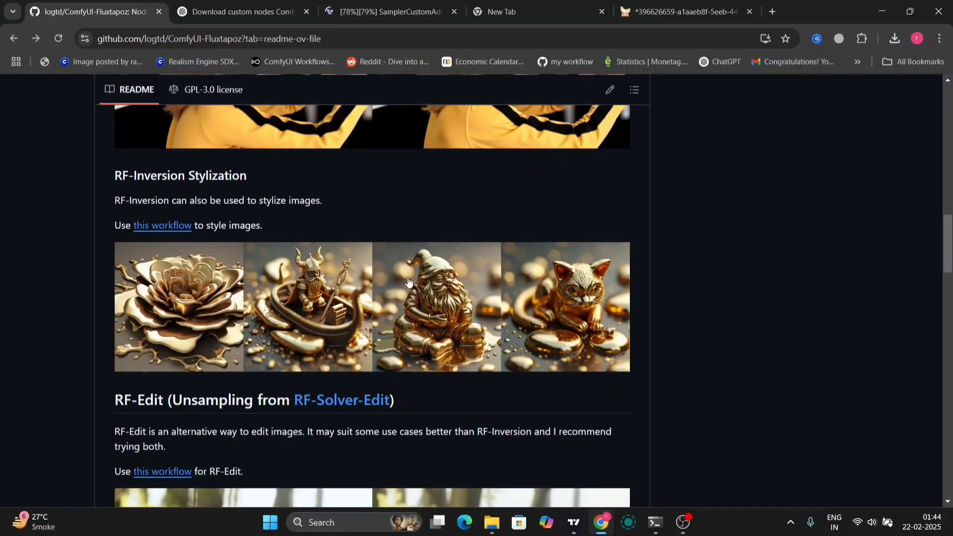
{"action": "scroll", "coordinate": [410, 278], "scroll_direction": "down", "scroll_amount": 8}
{"action": "scroll", "coordinate": [411, 281], "scroll_direction": "down", "scroll_amount": 5}
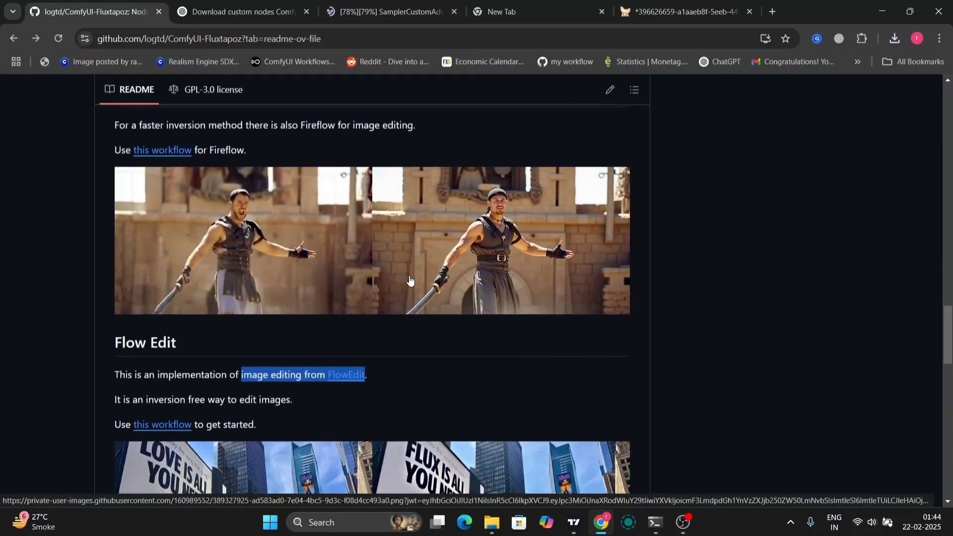
{"action": "scroll", "coordinate": [411, 280], "scroll_direction": "up", "scroll_amount": 6}
{"action": "scroll", "coordinate": [410, 281], "scroll_direction": "up", "scroll_amount": 11}
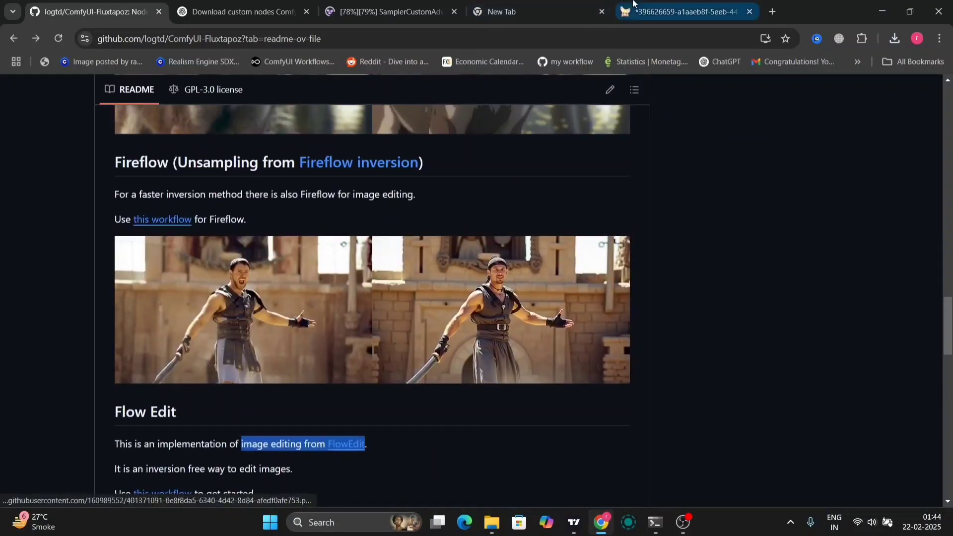
Export the workflow as 'image editing from FlowEdit {Ai-Verse}.json'.
{"action": "left_click", "coordinate": [635, 4]}
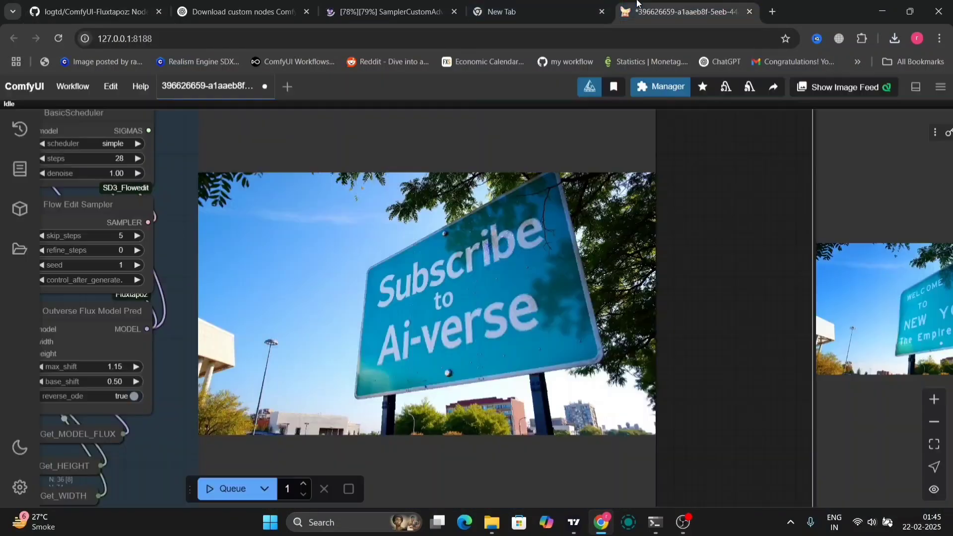
{"action": "left_click", "coordinate": [73, 87]}
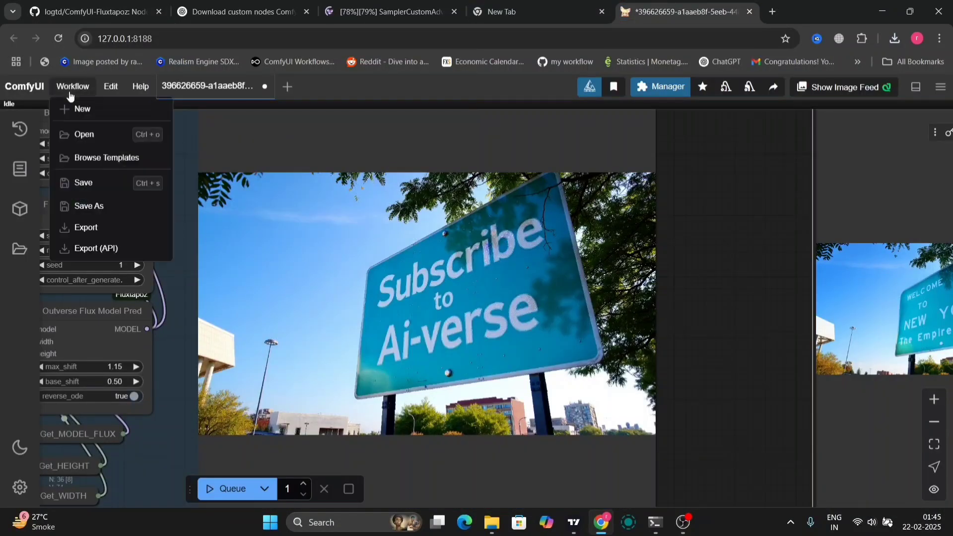
{"action": "left_click", "coordinate": [112, 230]}
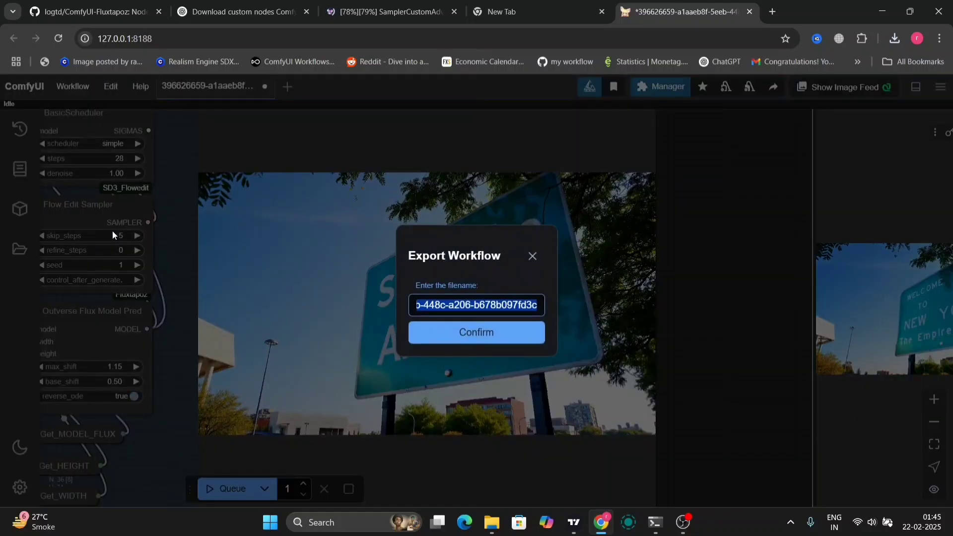
{"action": "key", "text": "BackSpace"}
{"action": "key", "text": "ctrl+v"}
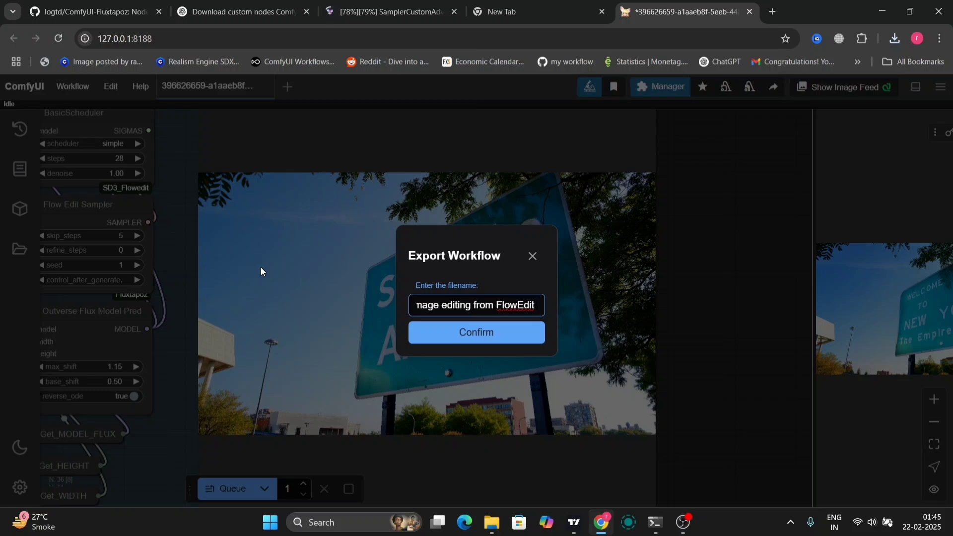
{"action": "type", "text": "{ai"}
{"action": "key", "text": "BackSpace"}
{"action": "key", "text": "BackSpace"}
{"action": "type", "text": "Ai-Verse}"}
{"action": "left_click", "coordinate": [476, 333]}
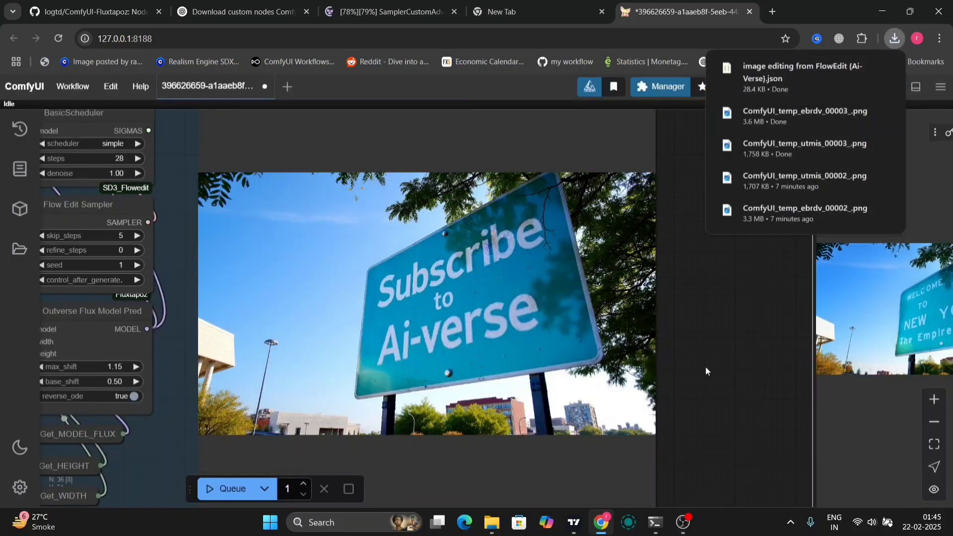
{"action": "scroll", "coordinate": [704, 366], "scroll_direction": "down", "scroll_amount": 5}
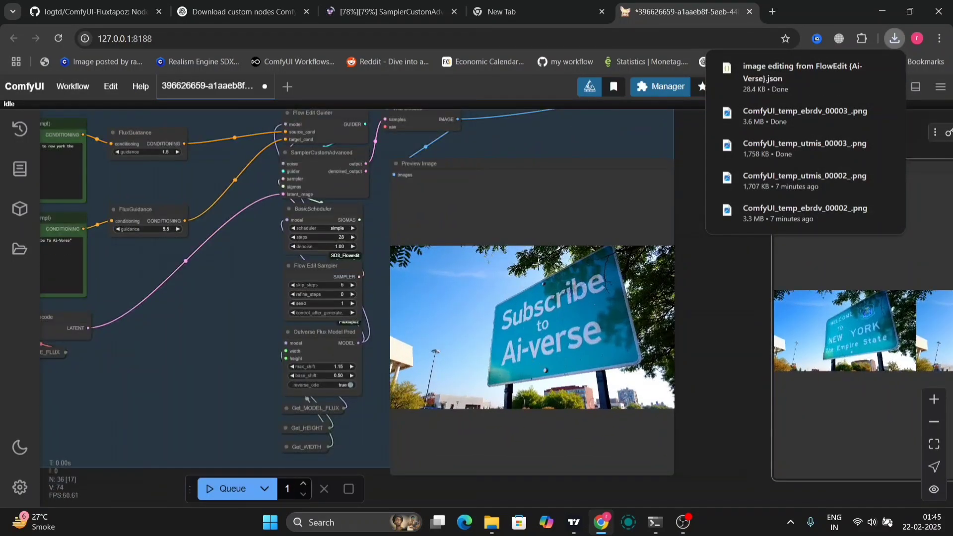